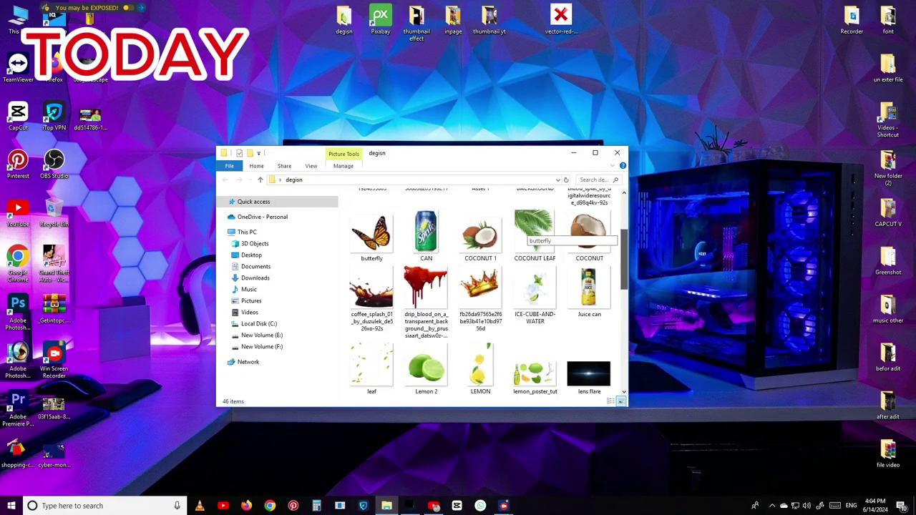
Maximise the degisn folder and open the Pepsi can image 308036205193211.png in Photoshop.
key(super+Up)
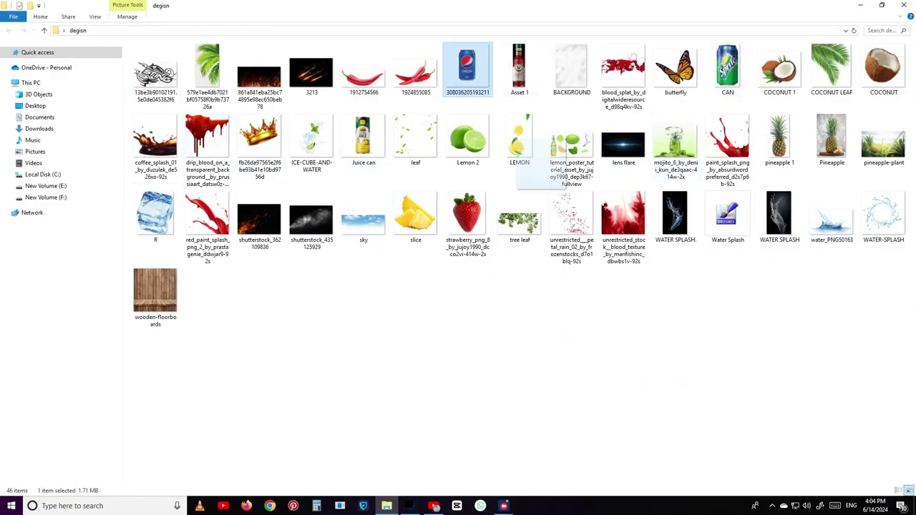
drag(401, 501, 410, 506)
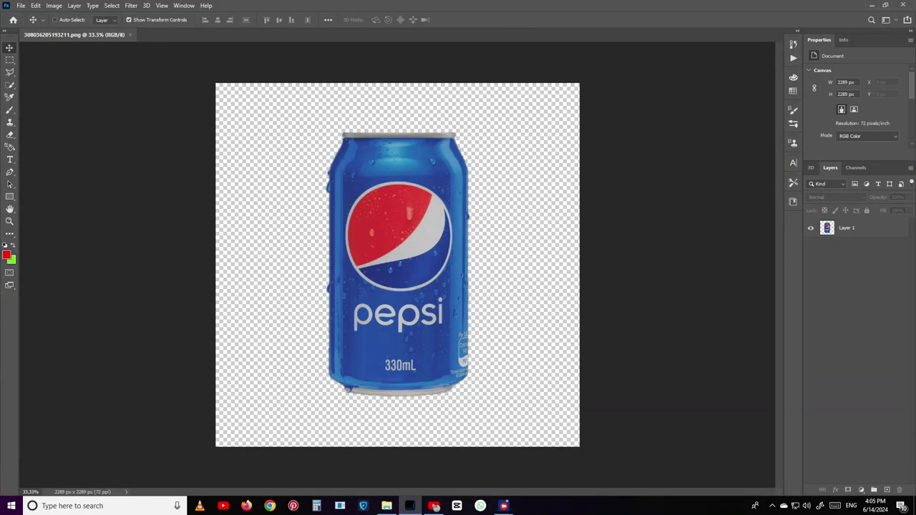
Create a new poster document and bring in the Pepsi can, rotated to a tilt.
click(20, 5)
click(31, 15)
key(Escape)
click(20, 5)
drag(398, 257, 430, 256)
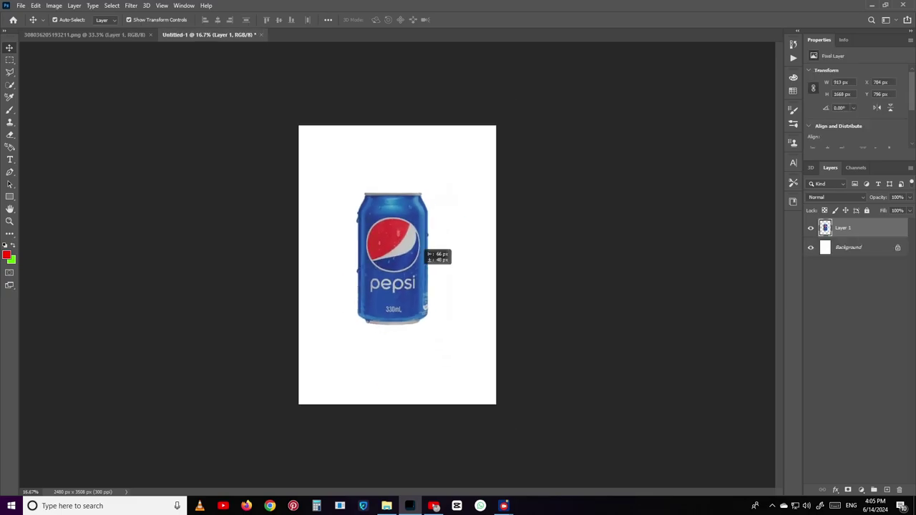
drag(438, 336, 458, 372)
key(Return)
key(ctrl+plus)
key(ctrl+plus)
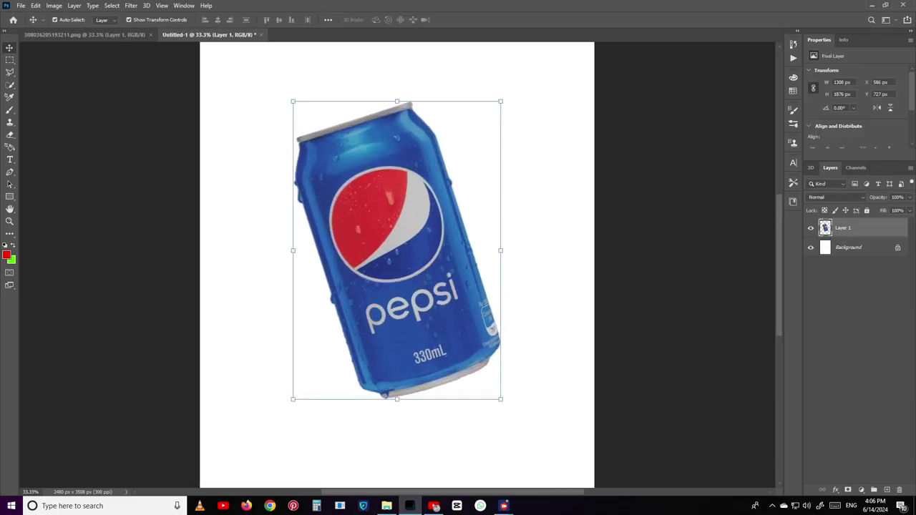
key(ctrl+minus)
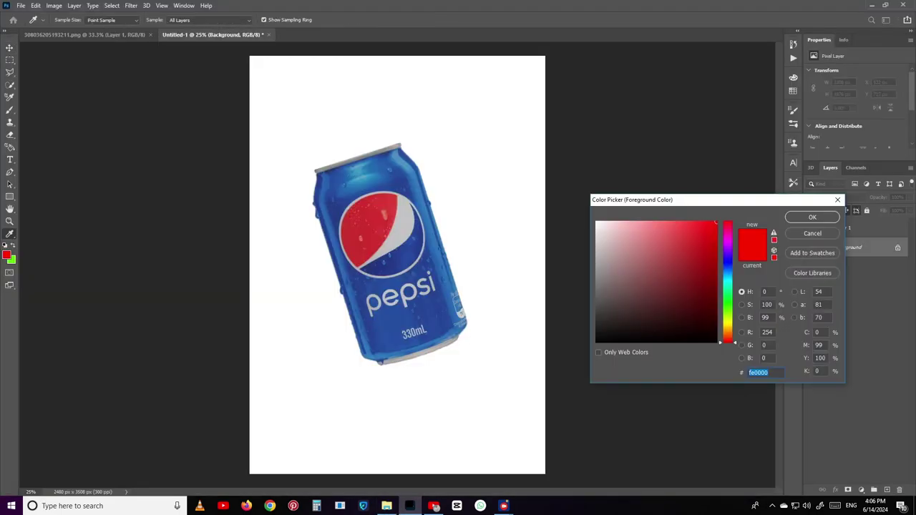
Fill the background light blue and add a soft shadow stretched beneath the can.
key(alt+BackSpace)
key(ctrl+minus)
key(b)
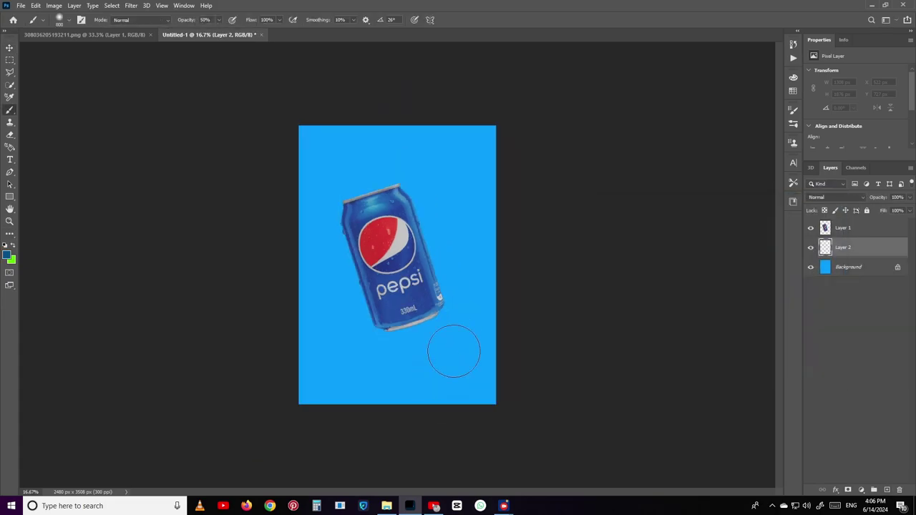
key(ctrl+t)
drag(387, 350, 349, 351)
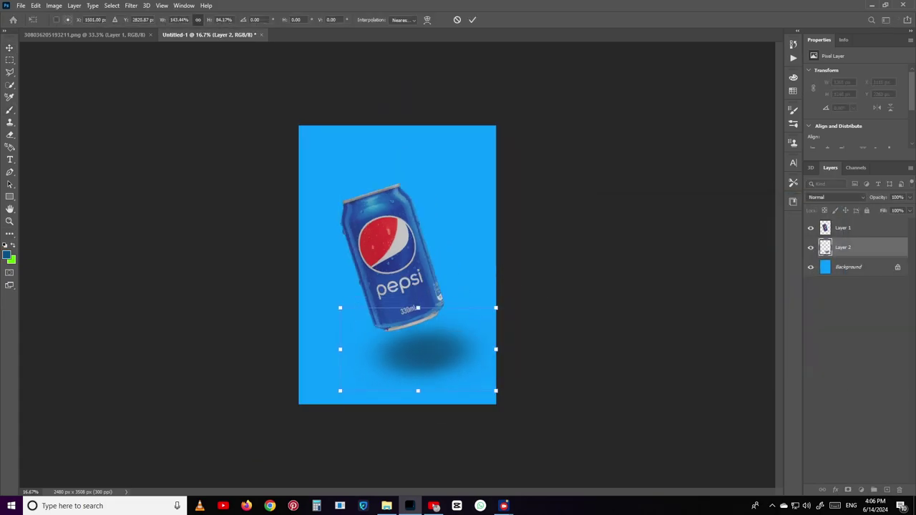
key(v)
drag(392, 272, 433, 337)
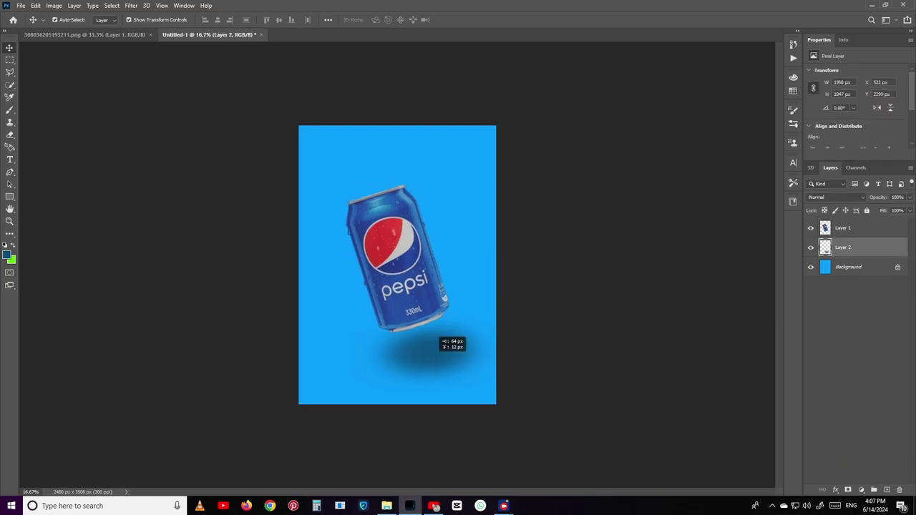
click(386, 506)
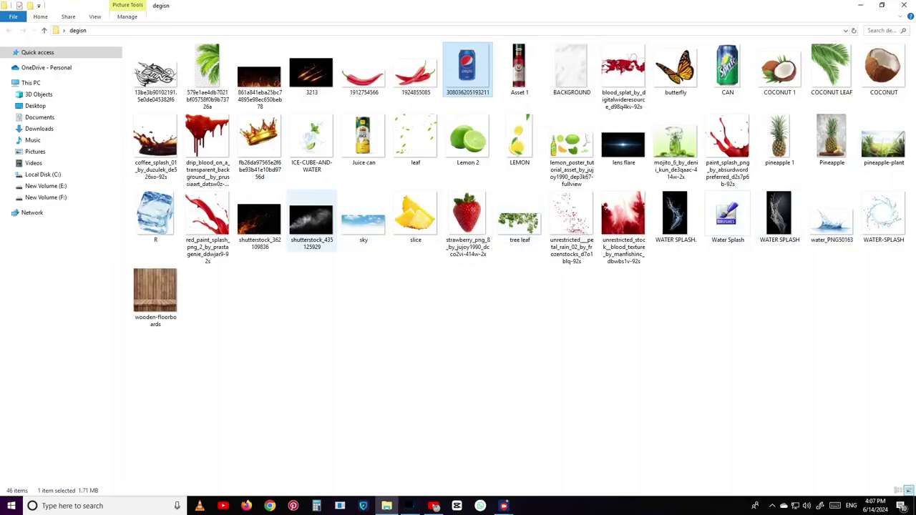
Place the smoke image in Screen blend mode, enlarged and rotated across the top.
drag(311, 218, 397, 265)
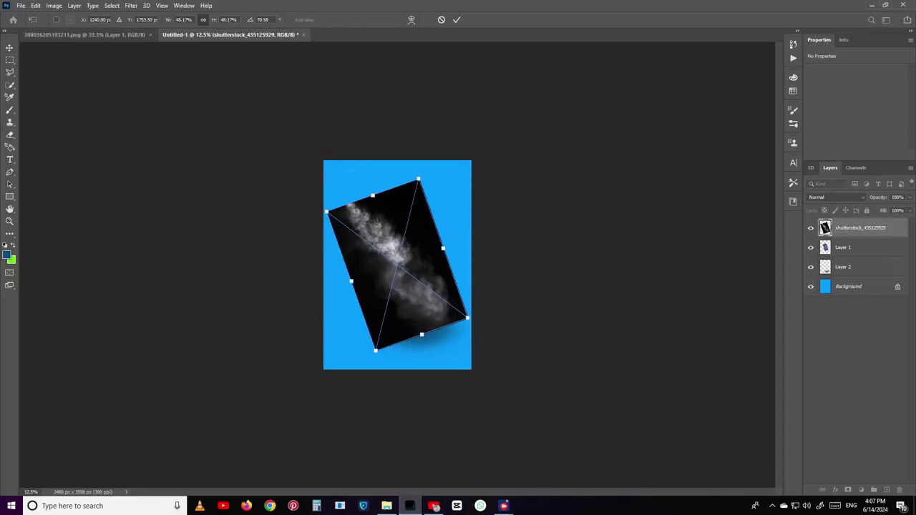
key(Return)
click(835, 196)
click(830, 282)
key(ctrl+t)
drag(375, 350, 313, 320)
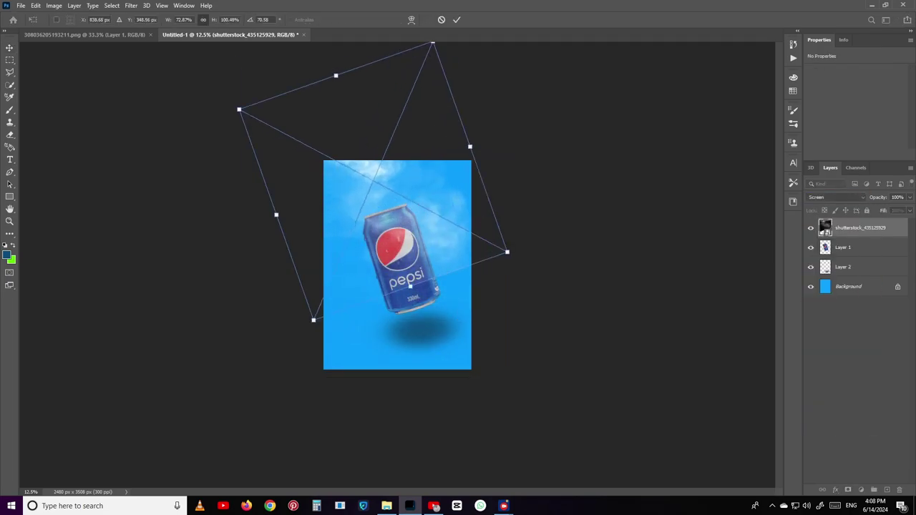
key(Return)
Erase the smoke's hard edges with a resized Eraser brush.
key(e)
right_click(455, 296)
right_click(438, 276)
key(Escape)
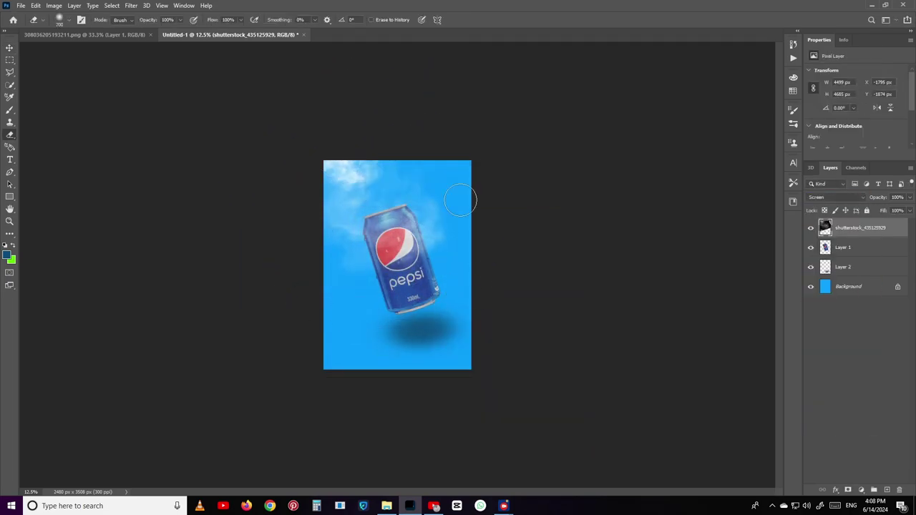
key(v)
key(ctrl+plus)
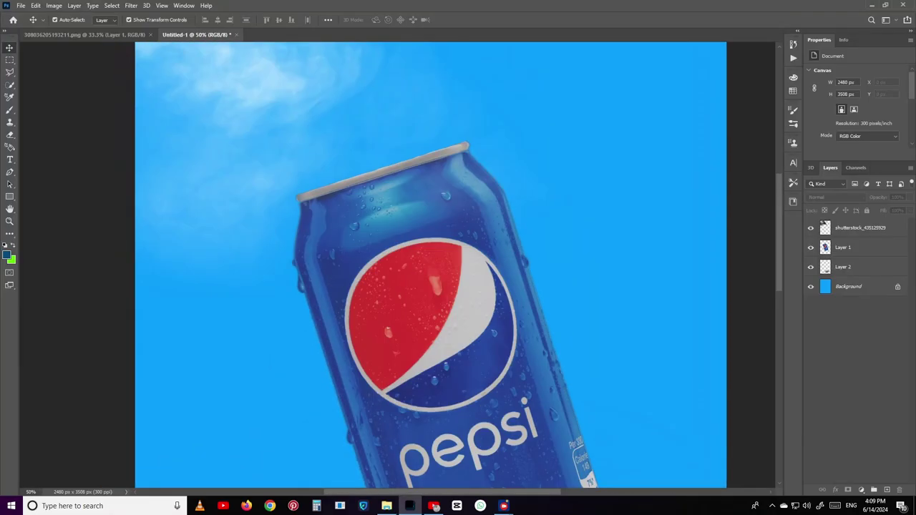
Paint a white glow across the can's top and set that layer to Soft Light.
key(bracketleft)
key(bracketleft)
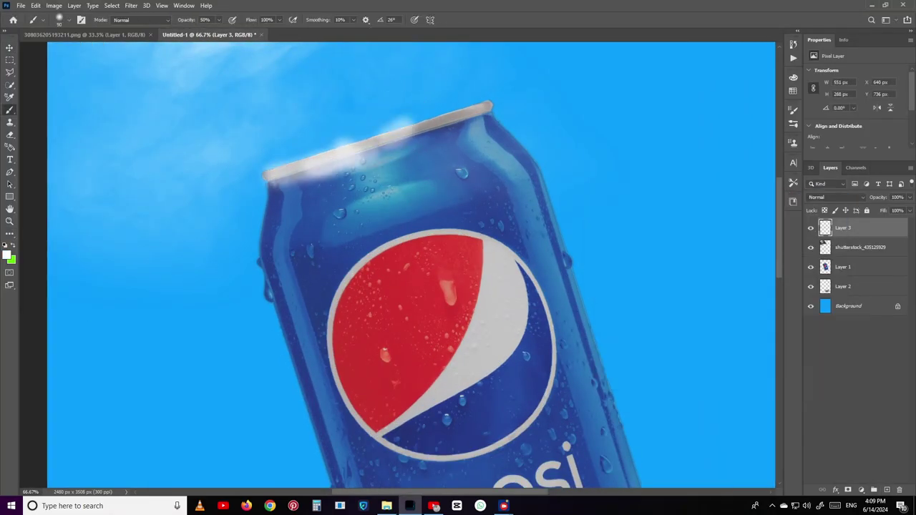
drag(261, 189, 515, 125)
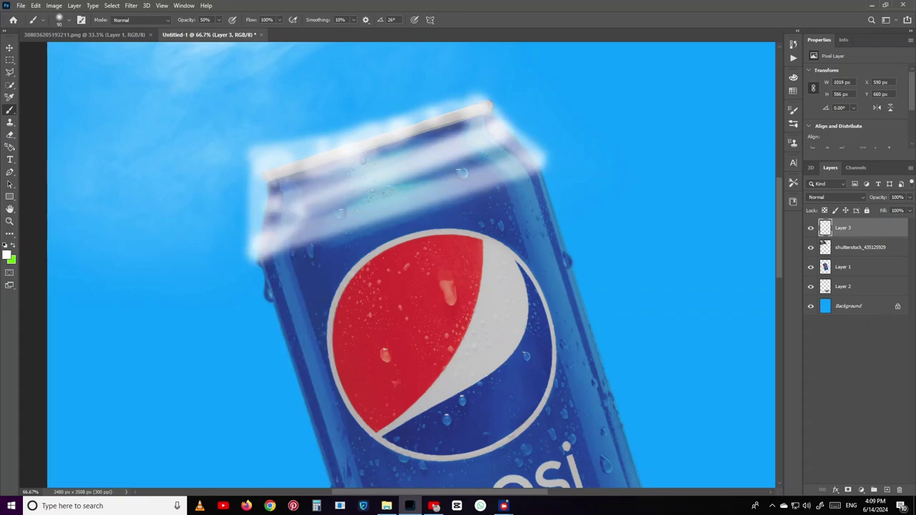
click(836, 197)
click(830, 314)
Erase the excess glow and reset the colours, with white as the painting colour.
key(e)
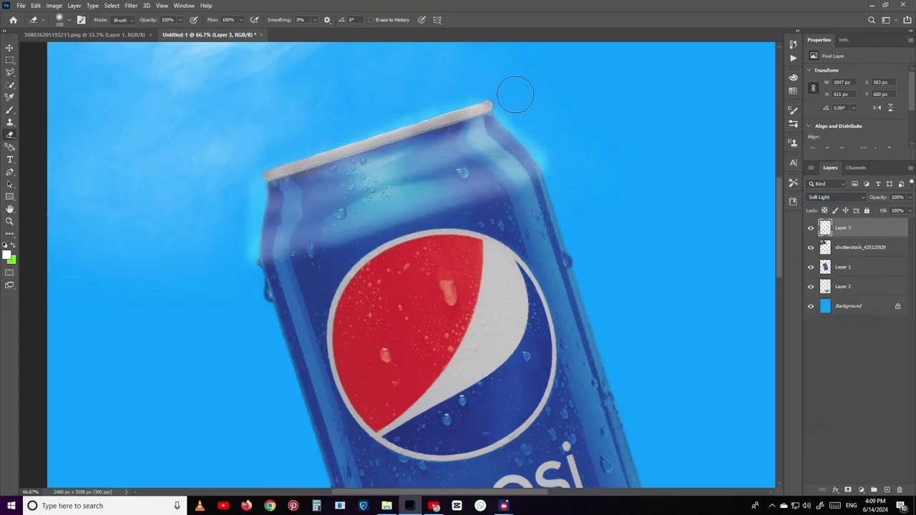
key(ctrl+minus)
key(ctrl+minus)
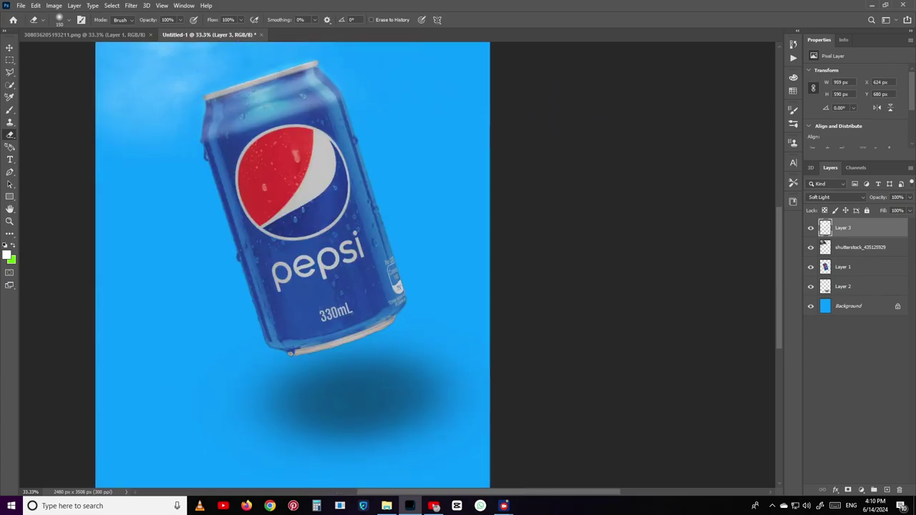
drag(322, 250, 277, 318)
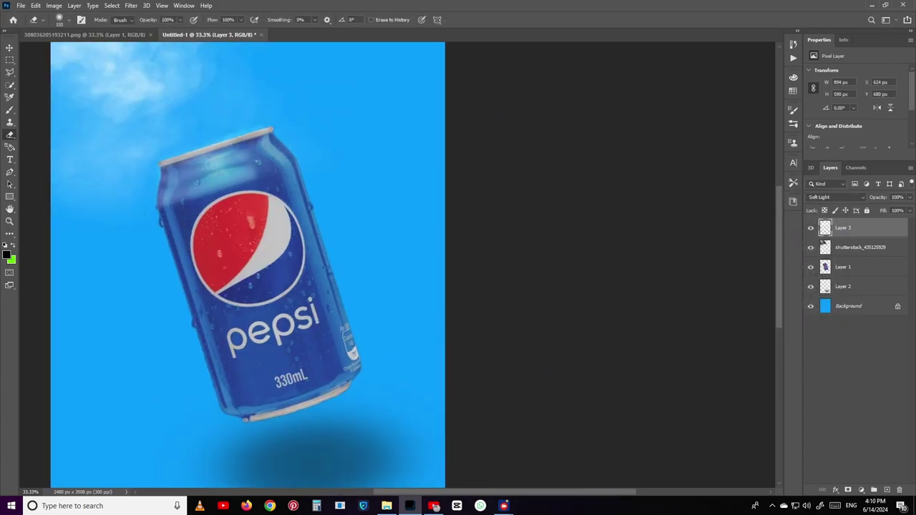
key(alt+bracketleft)
key(alt+bracketleft)
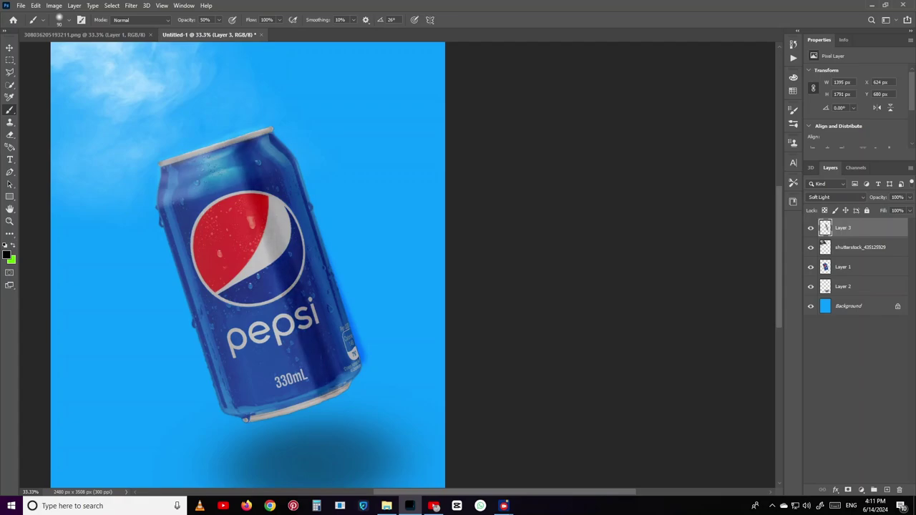
key(e)
scroll(248, 265, up, 3)
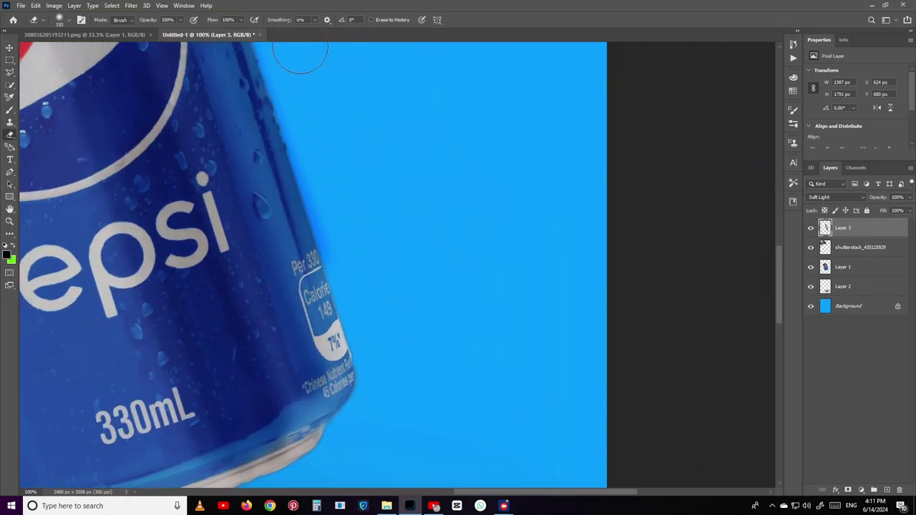
key(ctrl+0)
key(d)
key(x)
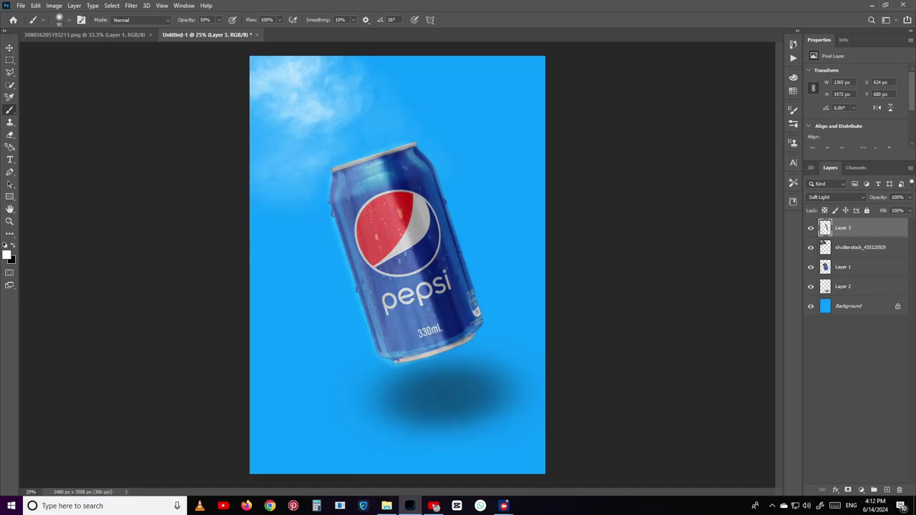
Keep the glow layer on Soft Light and lower its opacity to 60%.
click(836, 197)
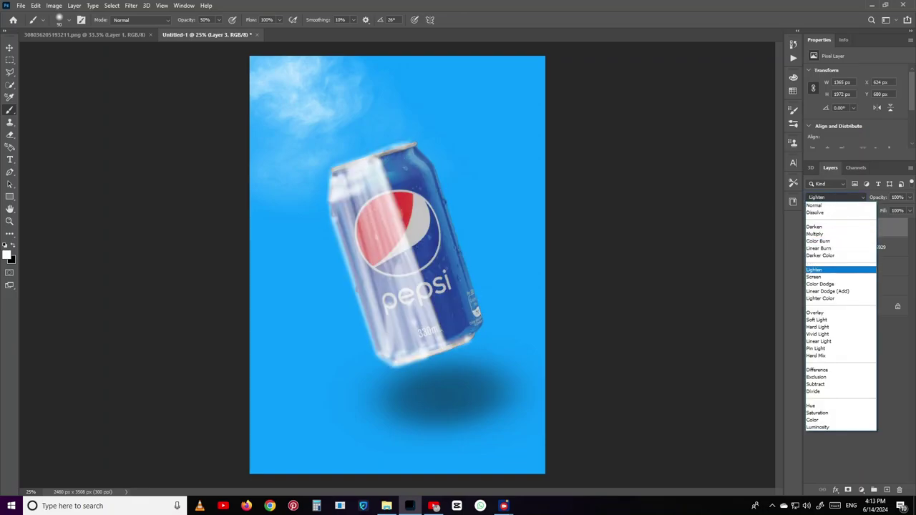
click(837, 270)
click(895, 197)
text(60)
key(Return)
key(ctrl+plus)
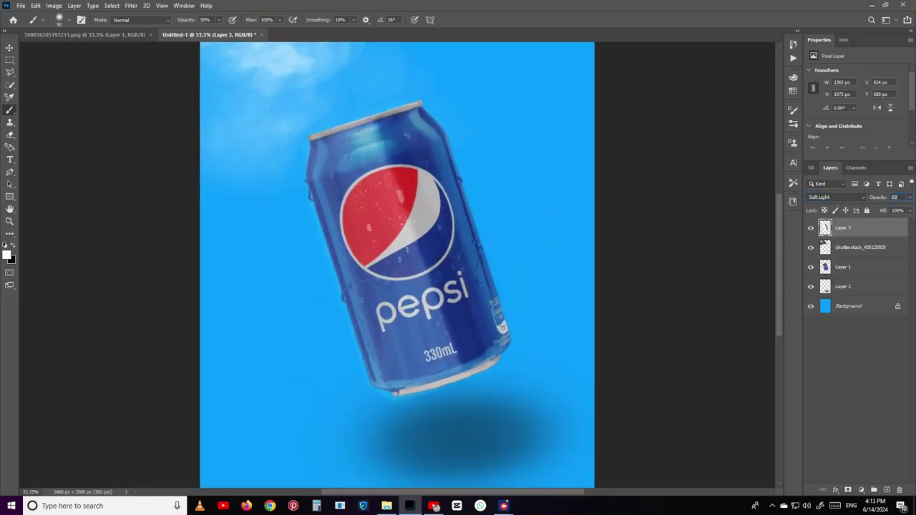
Rotate the Pepsi can to a new angle and tilt its shadow to match.
key(v)
click(843, 266)
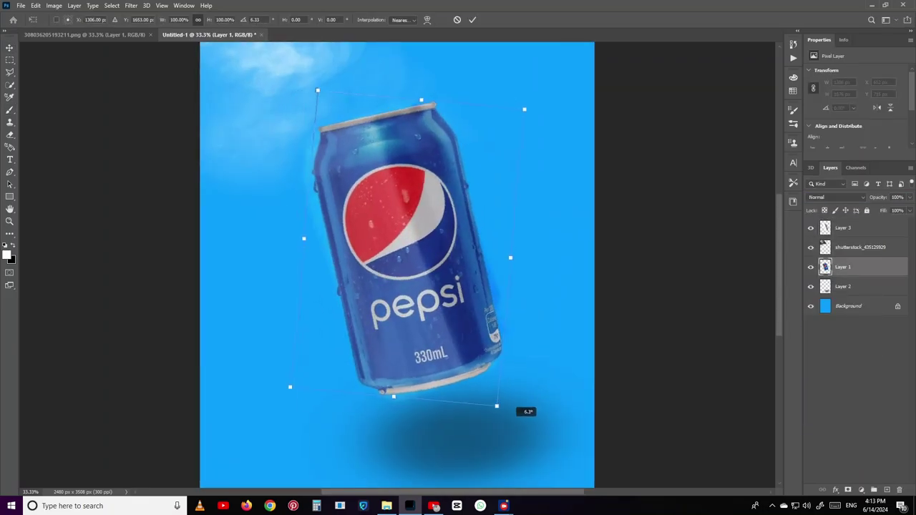
drag(511, 397, 384, 428)
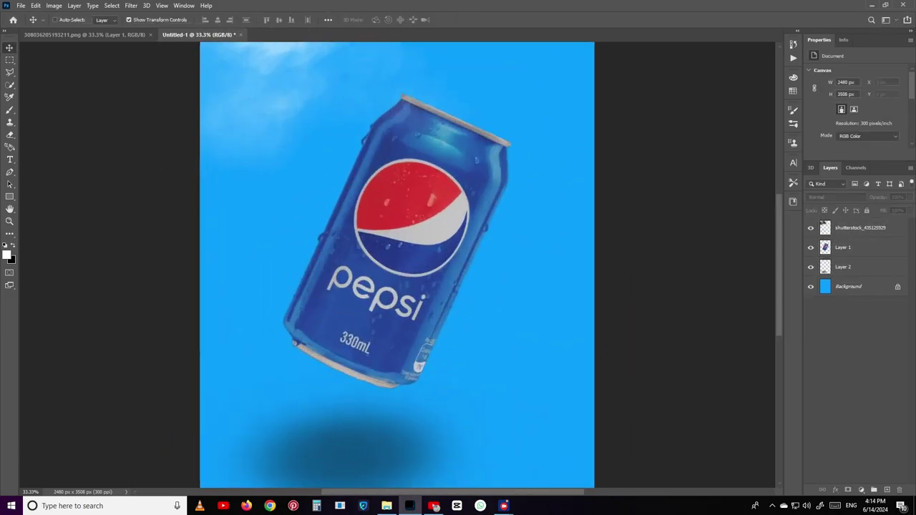
click(843, 267)
key(ctrl+t)
key(ctrl+minus)
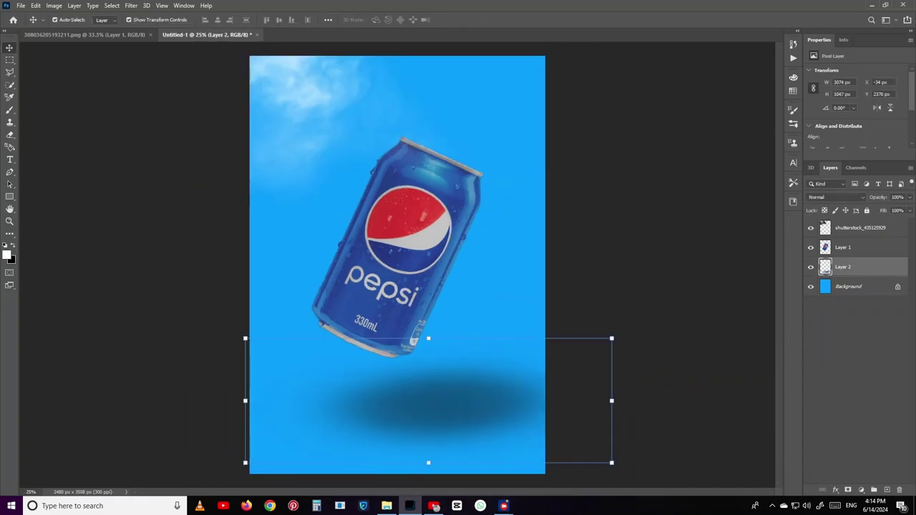
drag(622, 436, 630, 405)
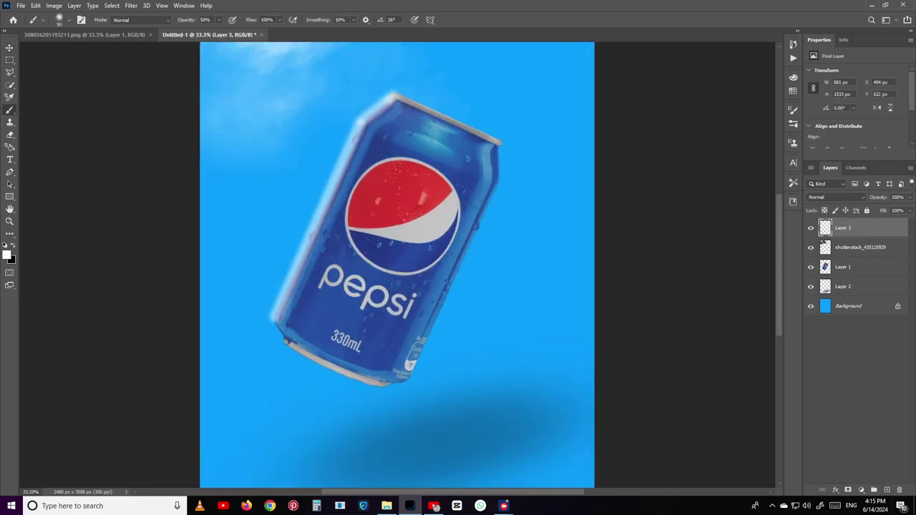
Paint a white highlight down the can's left side, blended in Soft Light.
drag(283, 326, 405, 111)
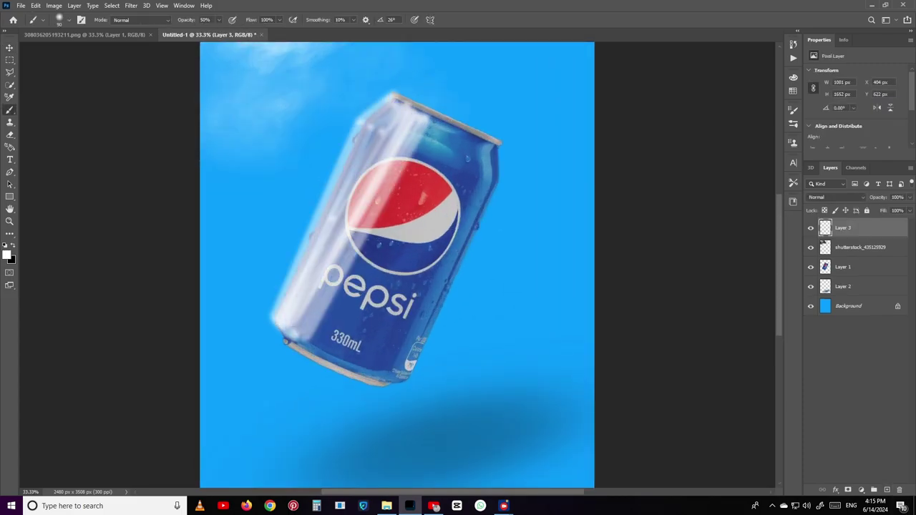
click(835, 197)
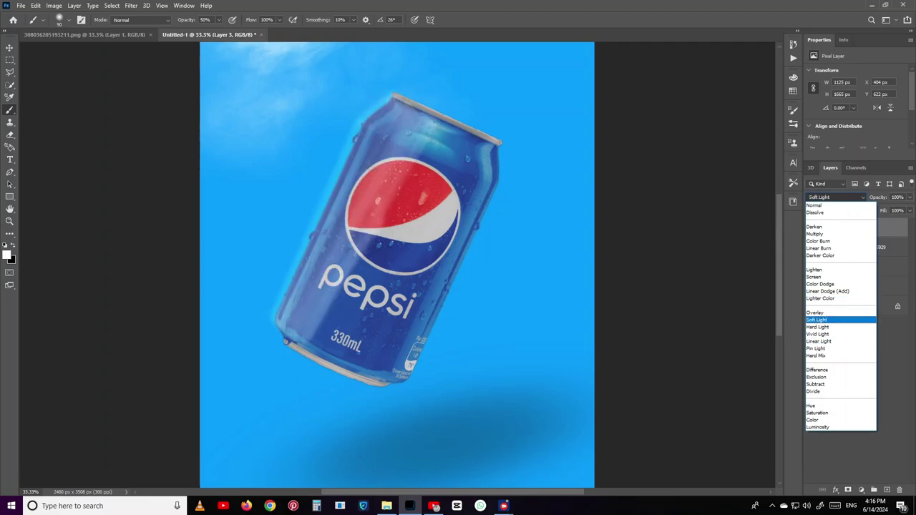
click(823, 319)
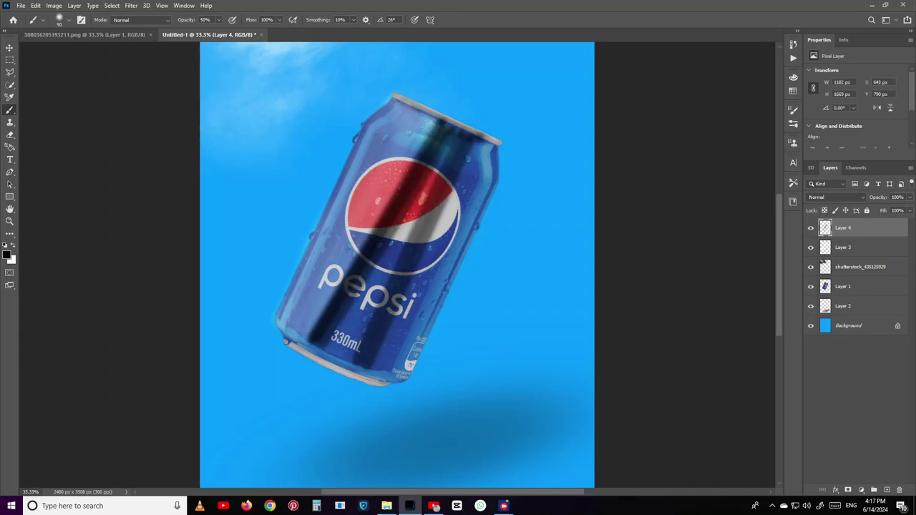
Set the stroke layer to Screen and shift the shadow up and to the right.
click(836, 197)
click(822, 275)
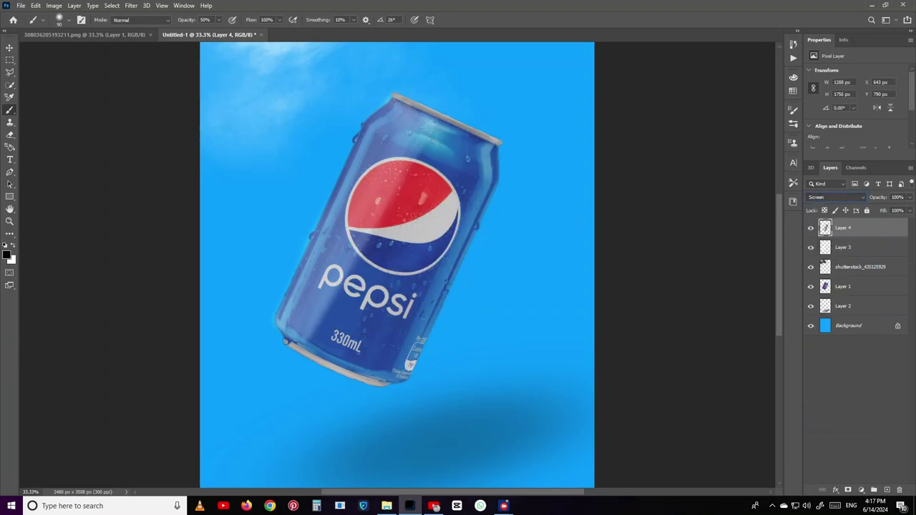
key(ctrl+minus)
key(ctrl+minus)
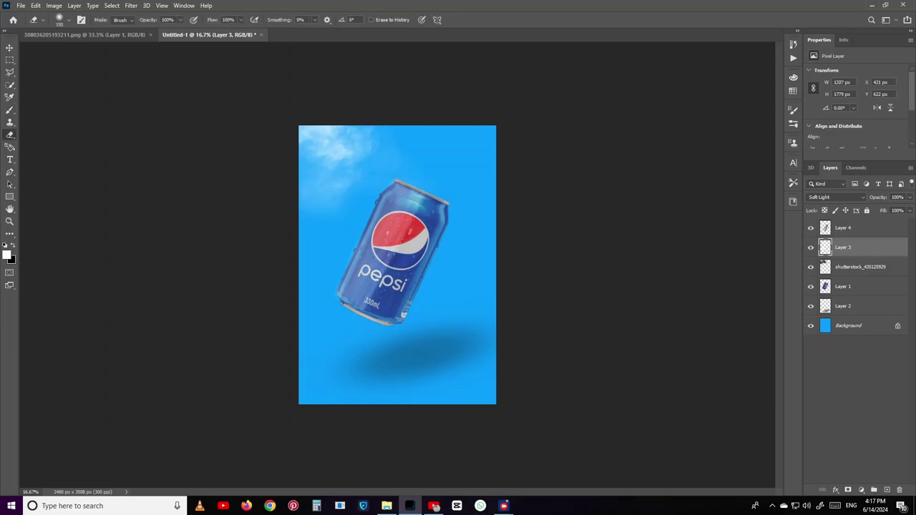
key(ctrl+plus)
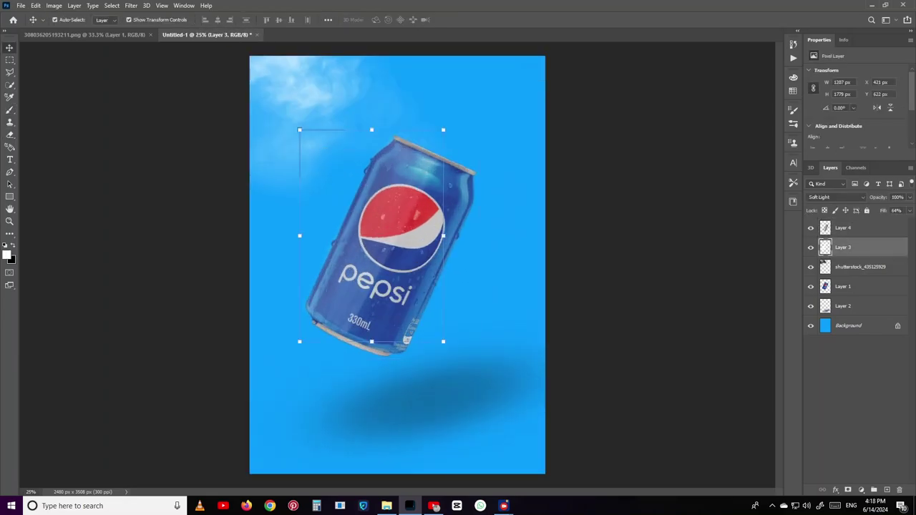
drag(482, 387, 504, 358)
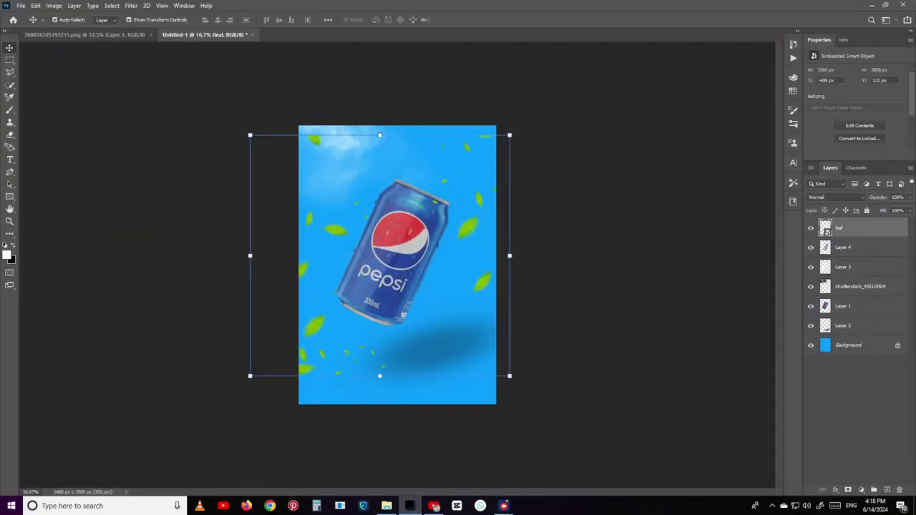
Stretch the leaf image to fill the canvas, aligned with its left edge.
drag(250, 256, 293, 255)
drag(509, 256, 496, 255)
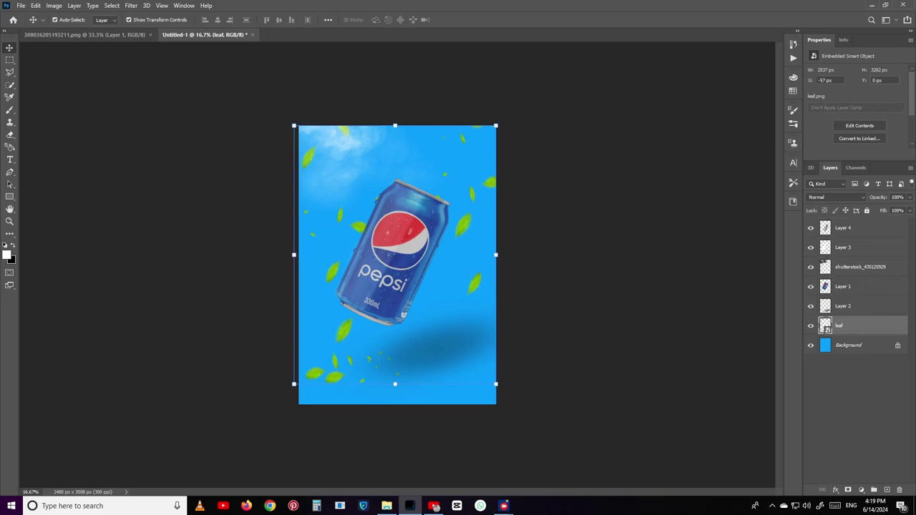
drag(294, 256, 298, 254)
key(Return)
Place ICE-CUBE-AND-WATER behind the can, shrunk, rotated beside it, and partly erased.
key(alt+Tab)
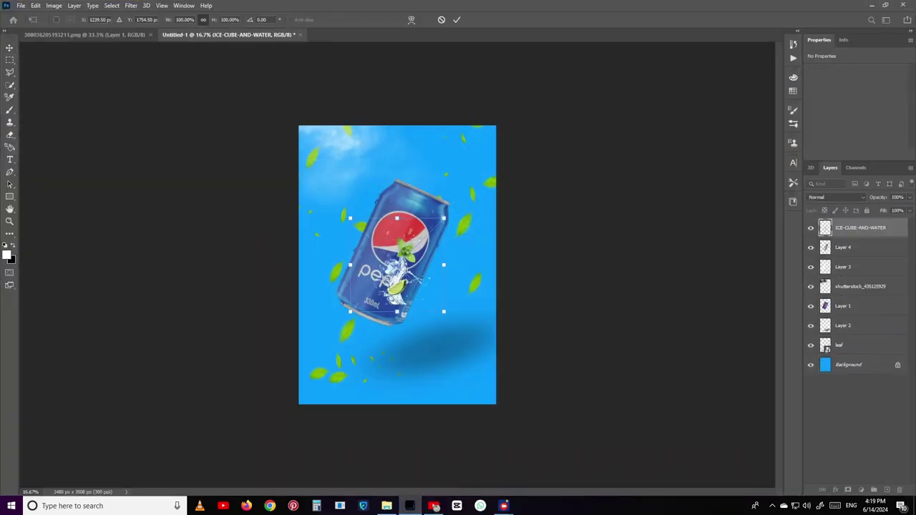
drag(311, 139, 397, 265)
key(Return)
key(ctrl+bracketleft)
key(ctrl+bracketleft)
key(ctrl+bracketleft)
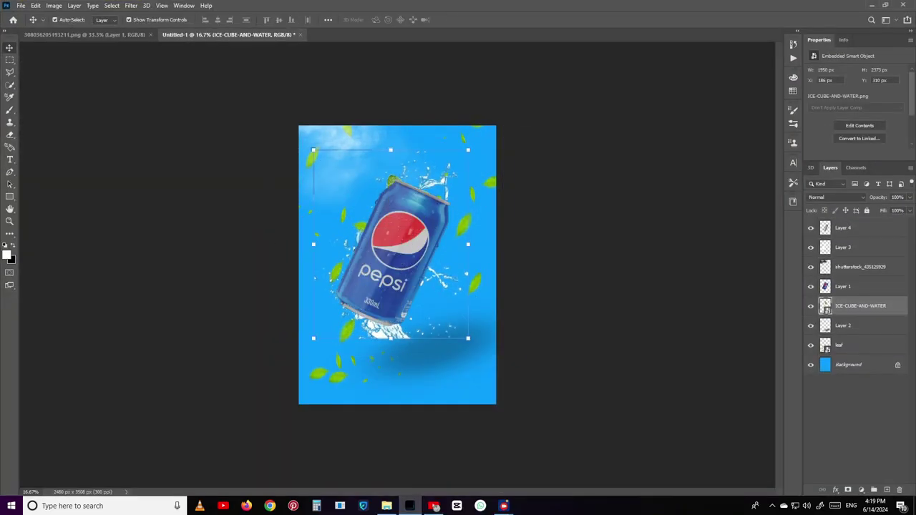
key(ctrl+t)
drag(389, 243, 355, 314)
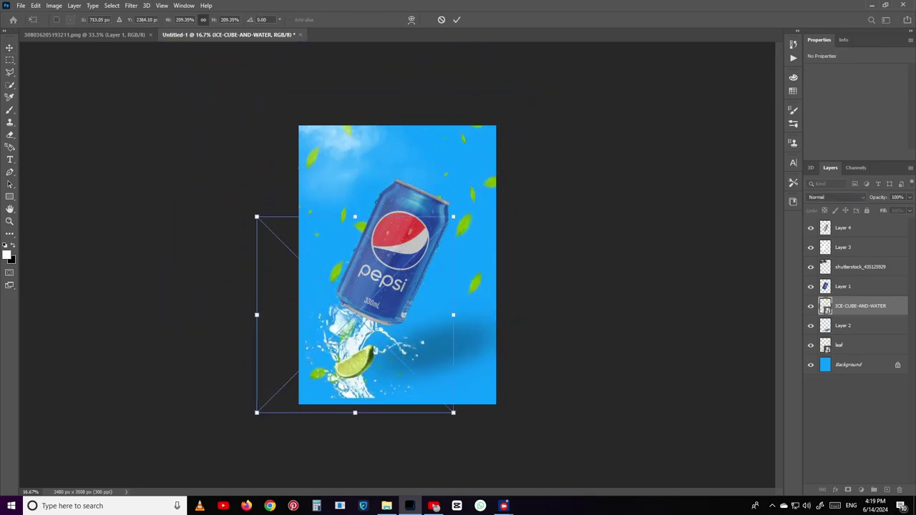
drag(372, 349, 461, 259)
drag(551, 329, 577, 288)
key(Return)
key(e)
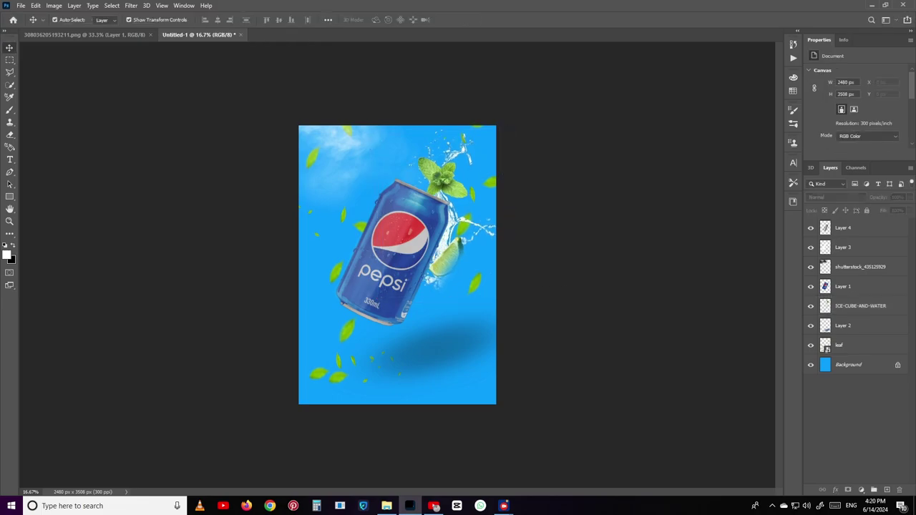
key(alt+Tab)
Add WATER SPLASH in Screen mode with a white Color Overlay, placed behind the can.
click(675, 215)
key(alt+Tab)
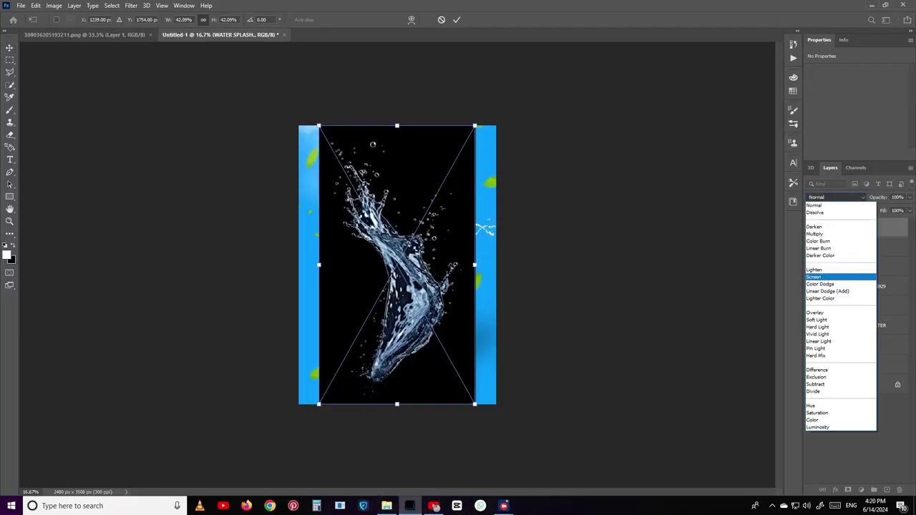
key(alt+Tab)
key(alt+Tab)
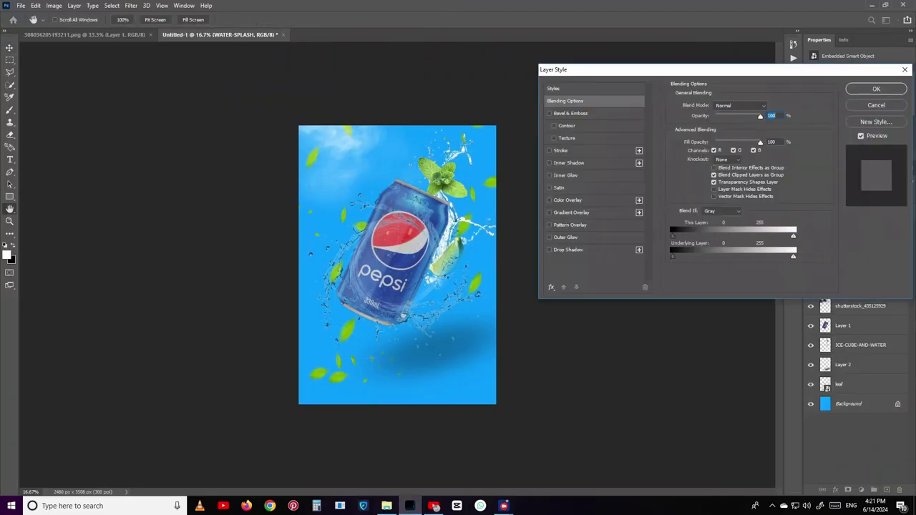
click(567, 200)
key(Return)
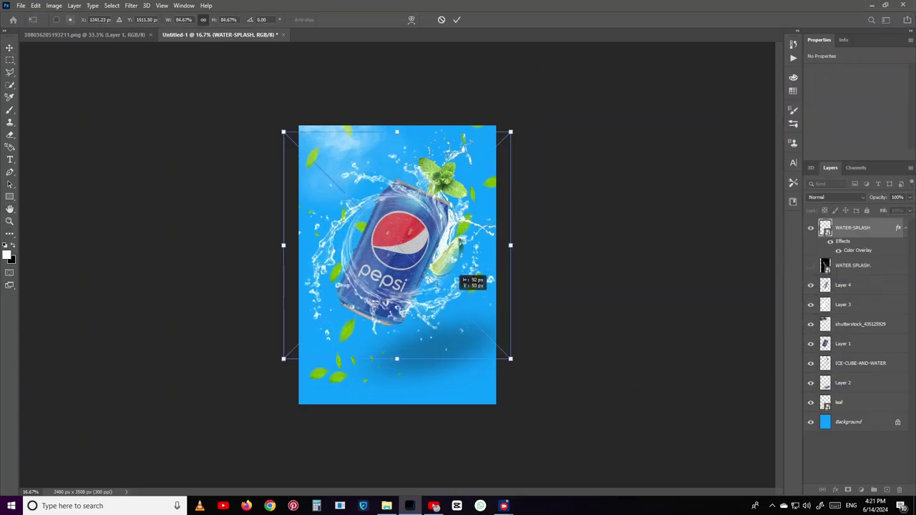
drag(348, 207, 357, 215)
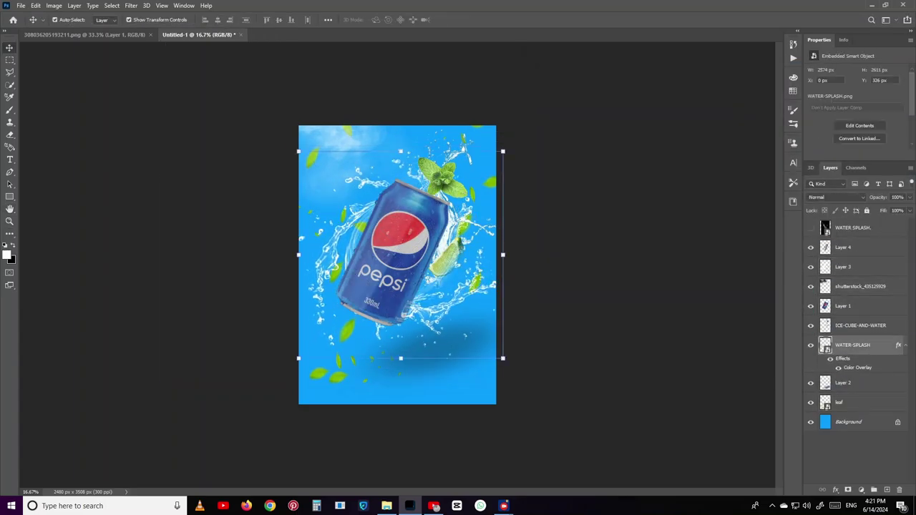
mouse_move(456, 284)
mouse_down()
mouse_move(468, 291)
mouse_move(448, 301)
mouse_move(468, 286)
mouse_up()
Add ice cube R, scaled and rotated about 43°, plus a Gaussian-blurred copy on the right.
key(alt+Tab)
drag(155, 215, 397, 265)
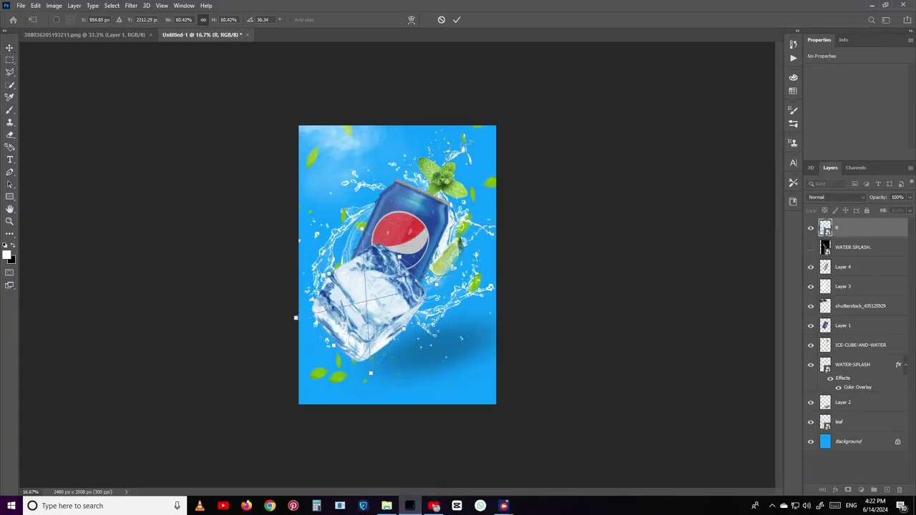
drag(493, 125, 372, 272)
drag(401, 107, 422, 122)
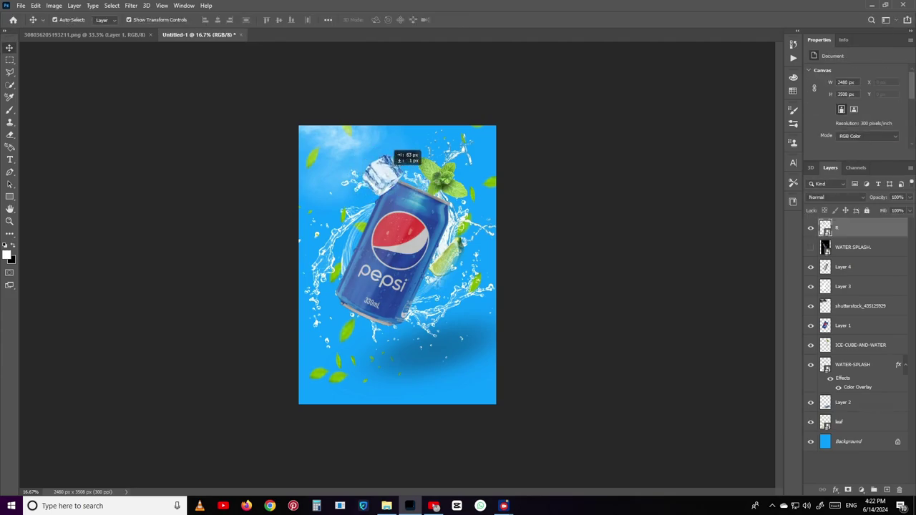
key(ctrl+alt+t)
drag(380, 164, 469, 275)
click(131, 5)
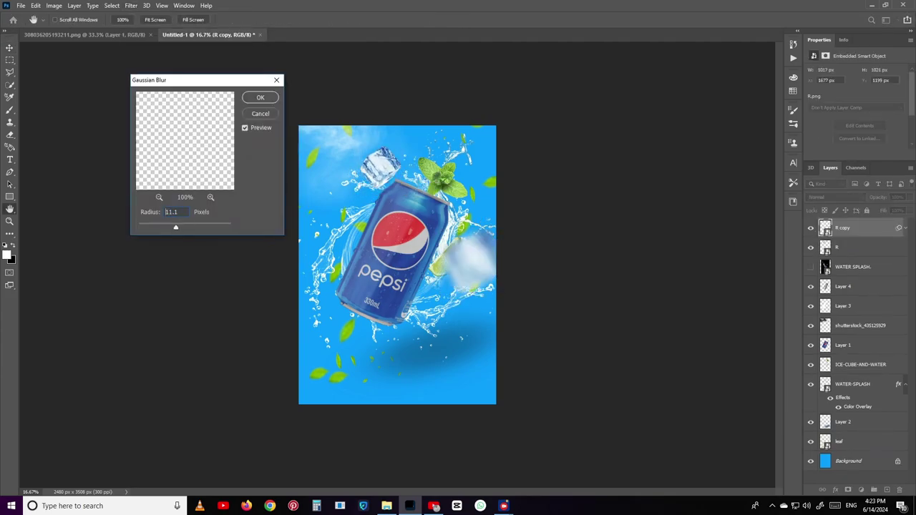
key(Return)
Add a third ice cube at the left edge and move the lemon and blurred ice layers down.
key(ctrl+alt+t)
drag(380, 161, 312, 287)
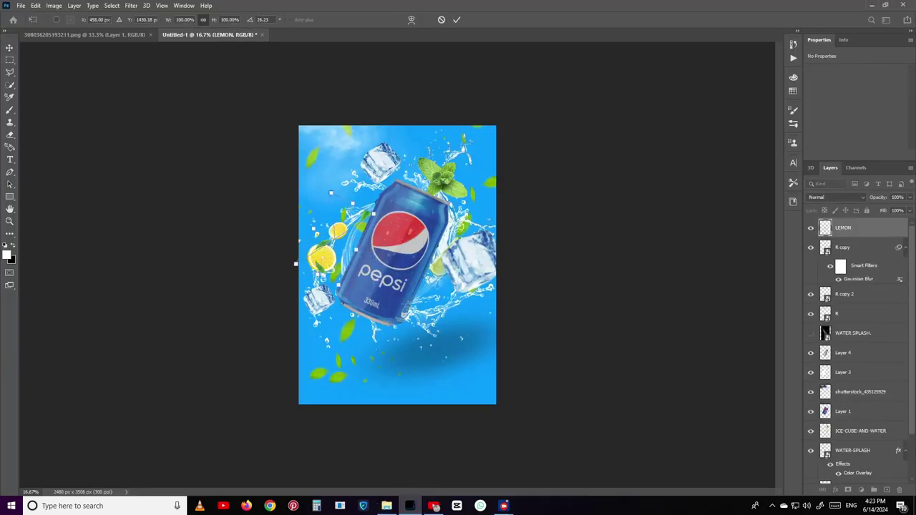
key(ctrl+plus)
drag(275, 244, 313, 215)
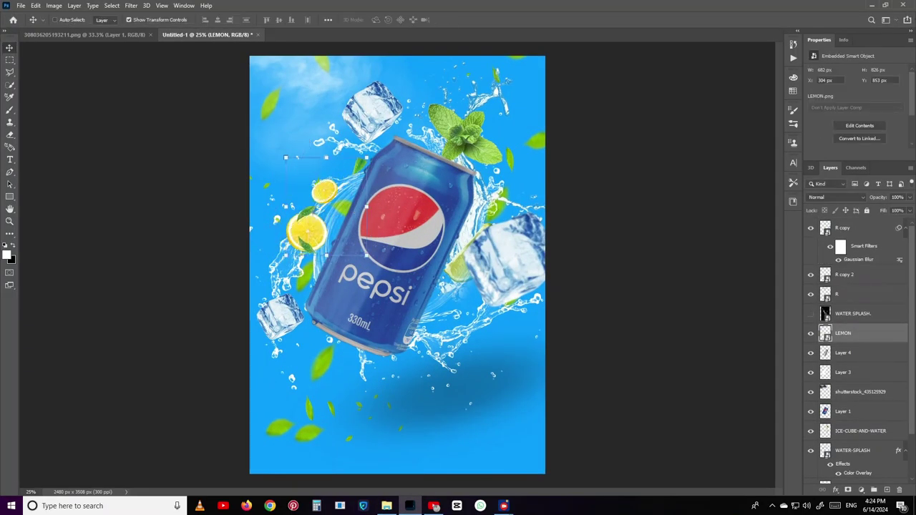
key(ctrl+shift+bracketleft)
key(alt+period)
key(ctrl+shift+bracketleft)
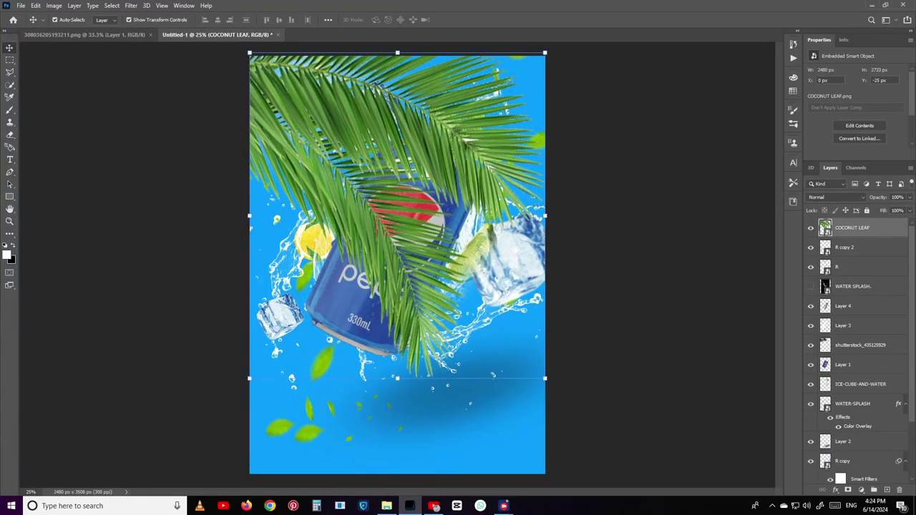
key(ctrl+minus)
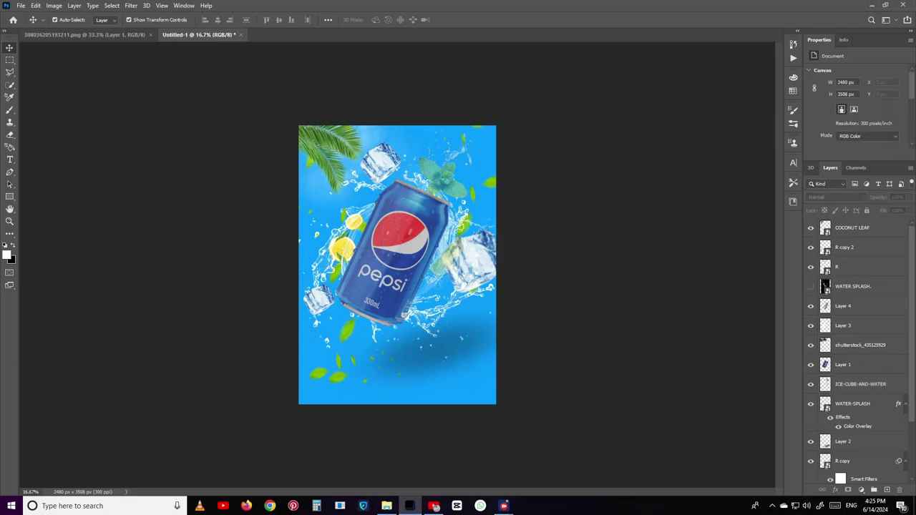
key(alt+comma)
key(alt+period)
key(alt+period)
key(alt+period)
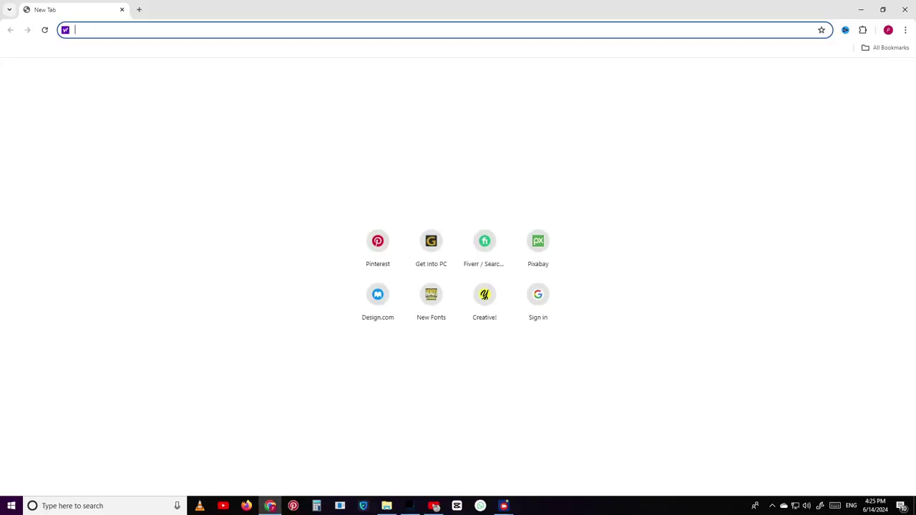
Search Yahoo Images for 'clod', 'thanda', then 'rain png', scrolling the results.
text(clod)
key(Return)
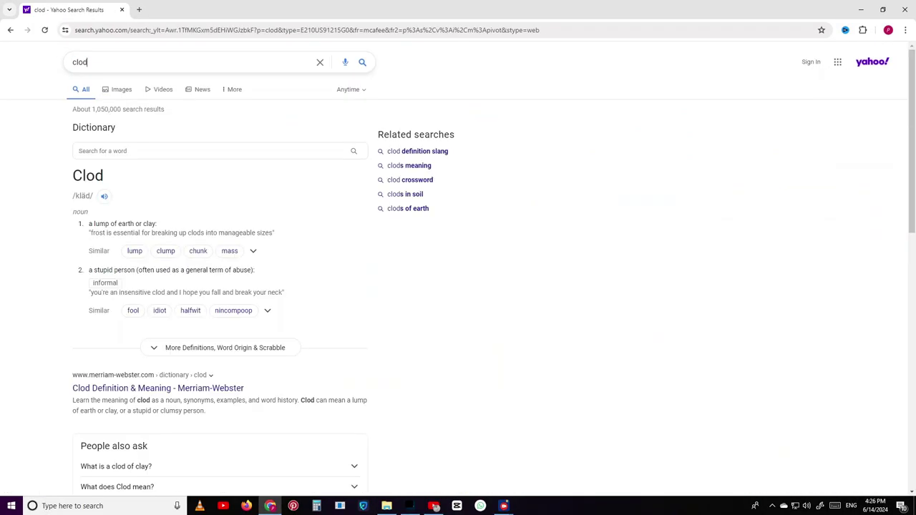
text(thanda)
key(Return)
click(120, 88)
scroll(589, 306, down, 5)
scroll(589, 306, down, 5)
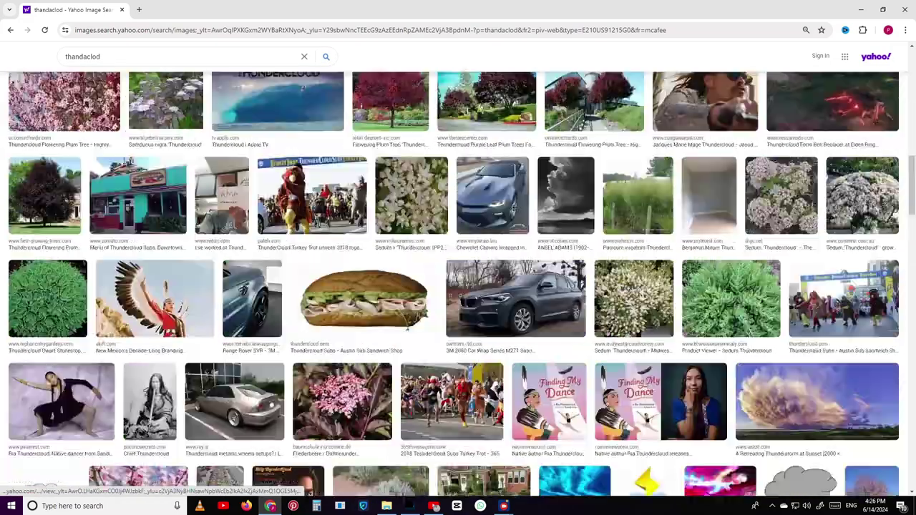
text(rain png)
key(Return)
scroll(458, 286, down, 5)
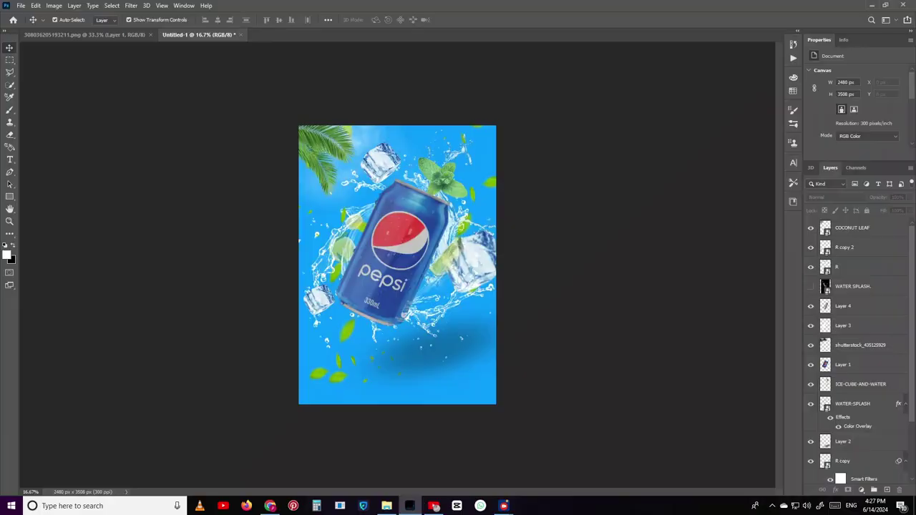
Place and resize the rain streaks, then move the right and top-left ice cubes.
key(Return)
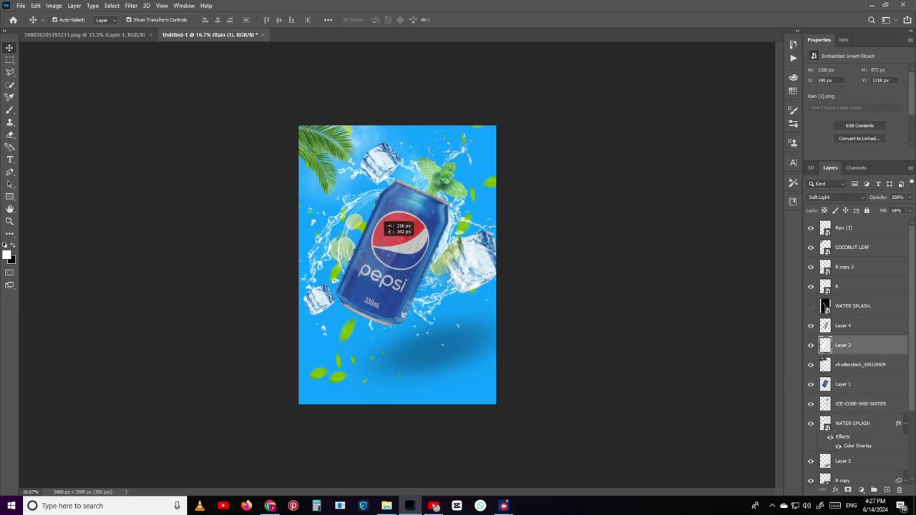
key(ctrl+t)
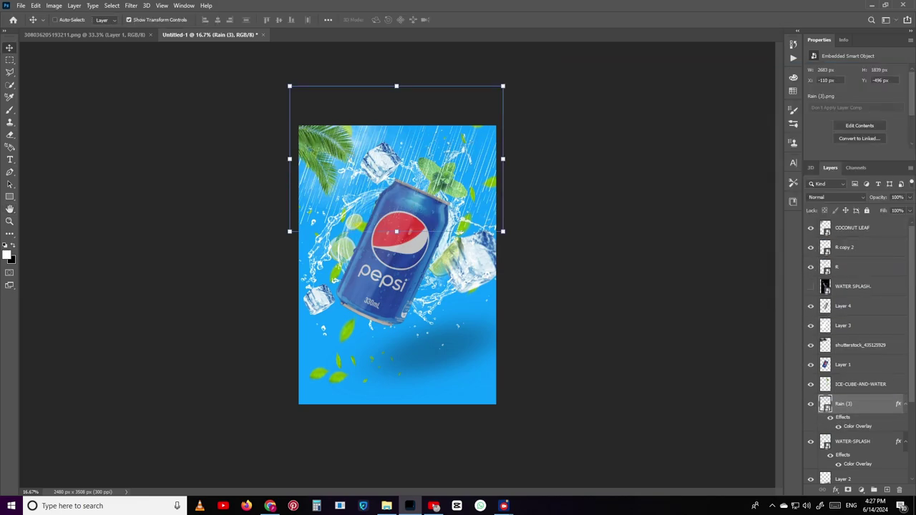
scroll(851, 358, down, 2)
click(844, 402)
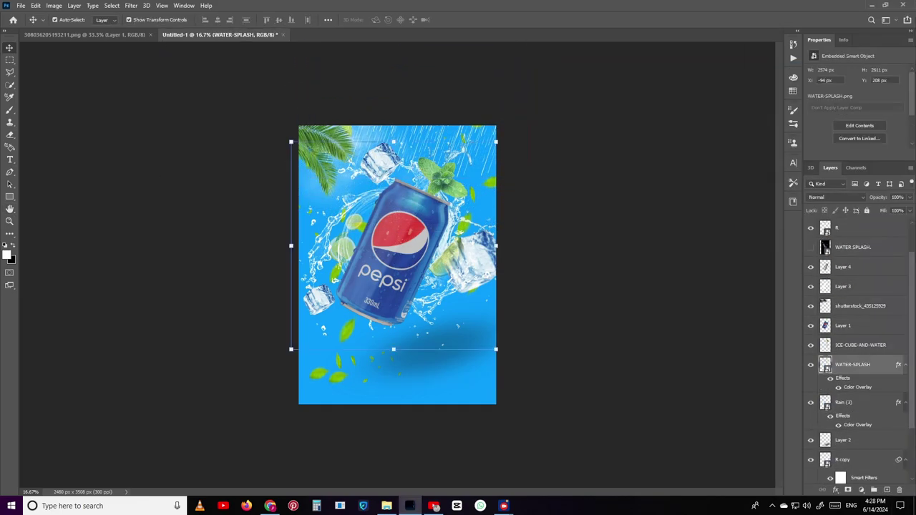
drag(468, 265, 472, 304)
drag(383, 136, 367, 148)
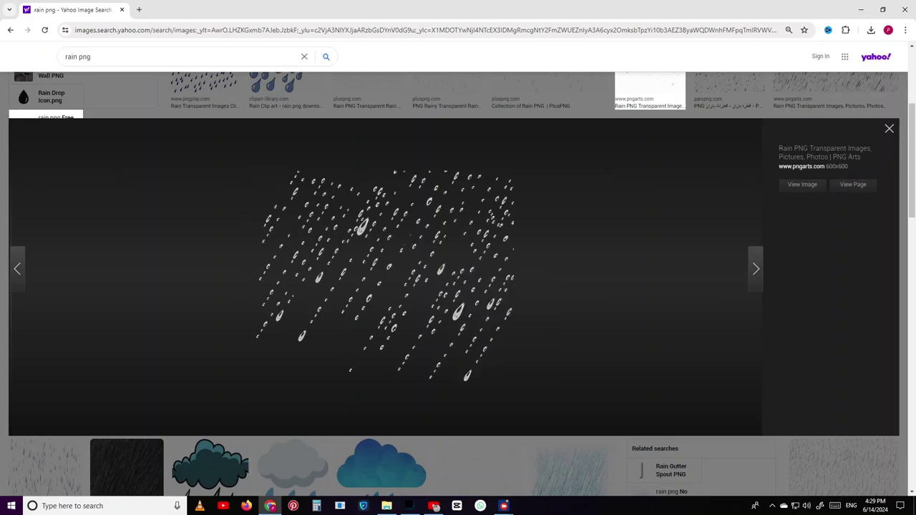
Bring in the downloaded rain-drop PNG, scale it down, and send it lower in the stack.
key(Return)
click(454, 468)
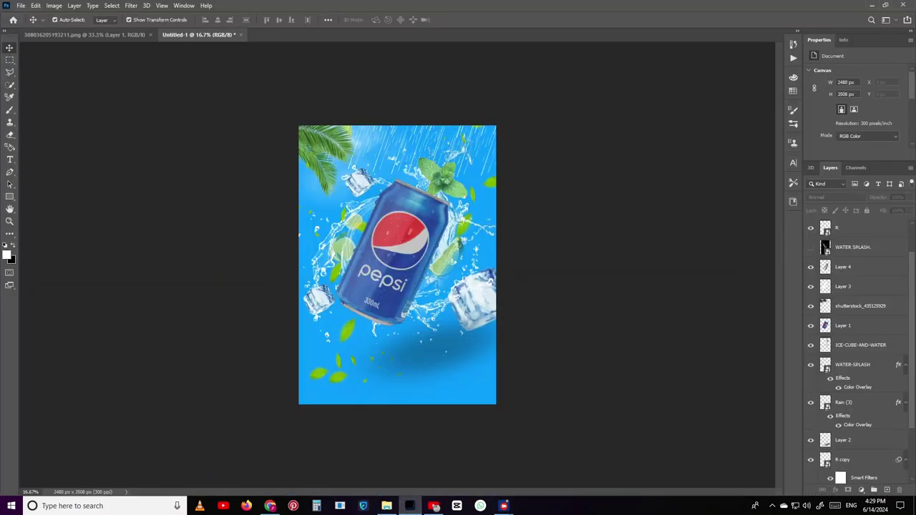
drag(496, 347, 383, 306)
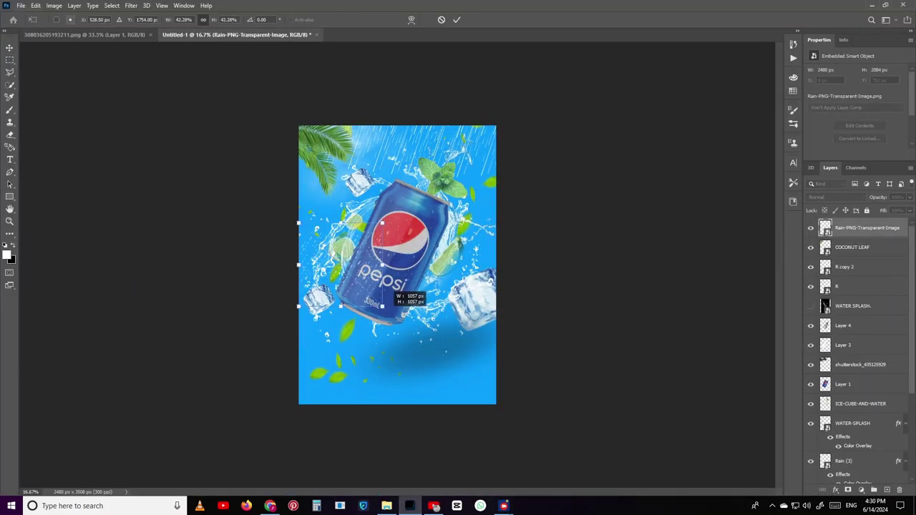
key(Return)
key(ctrl+plus)
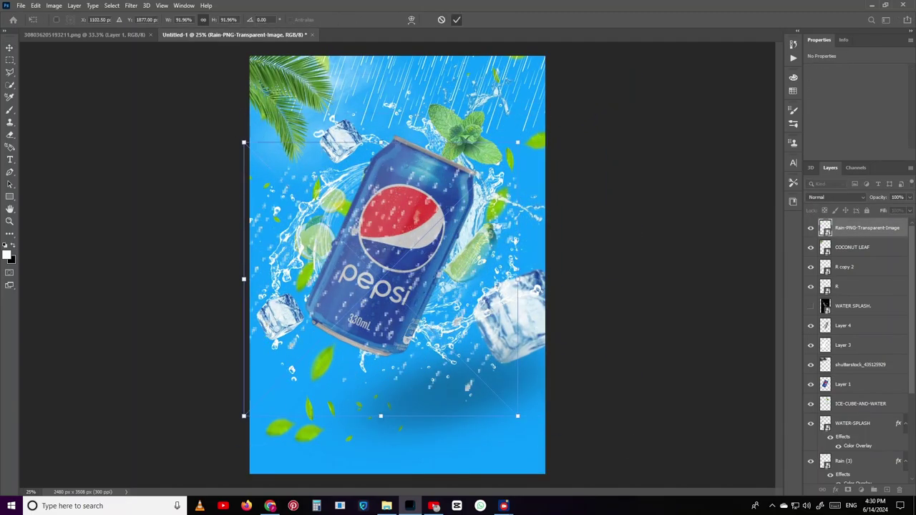
key(ctrl+bracketleft)
scroll(859, 358, down, 3)
Type 'pepsi' on the poster and set it in the Andera Ninefold font.
key(ctrl+minus)
key(t)
click(363, 378)
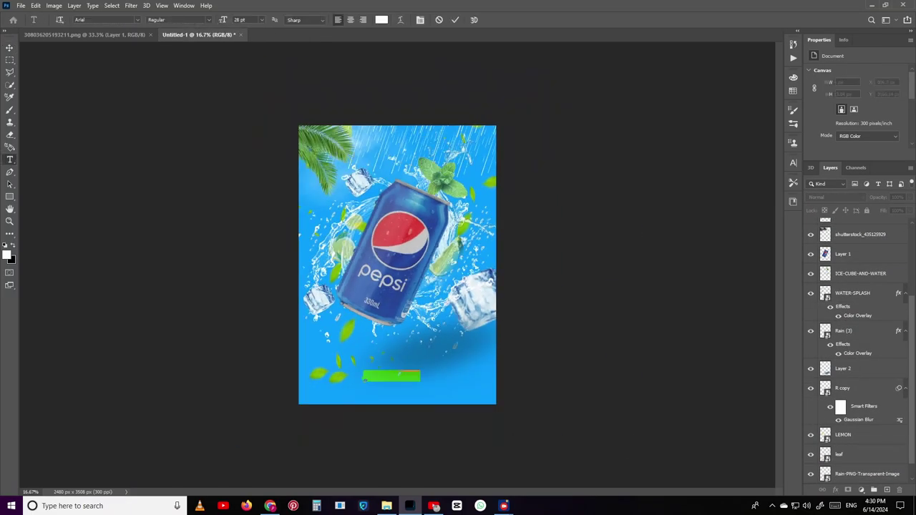
text(pepsi)
key(ctrl+Return)
key(Return)
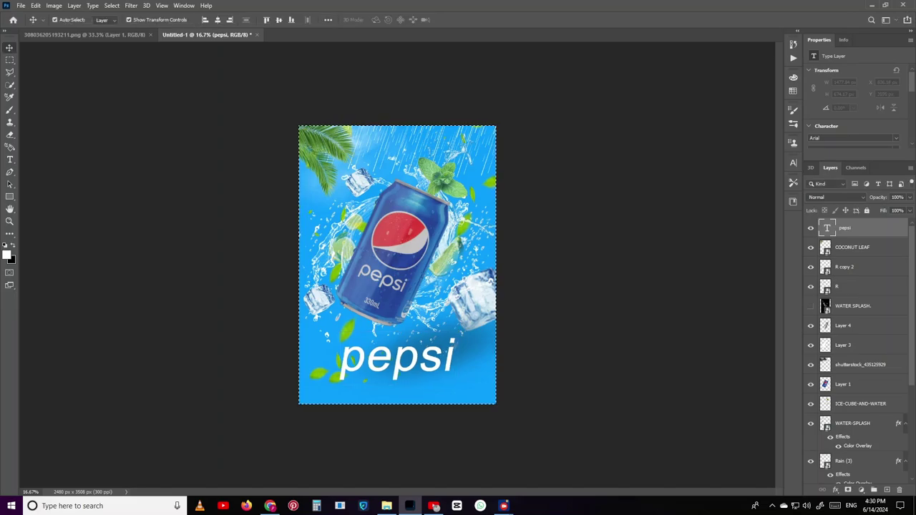
double_click(827, 227)
click(136, 19)
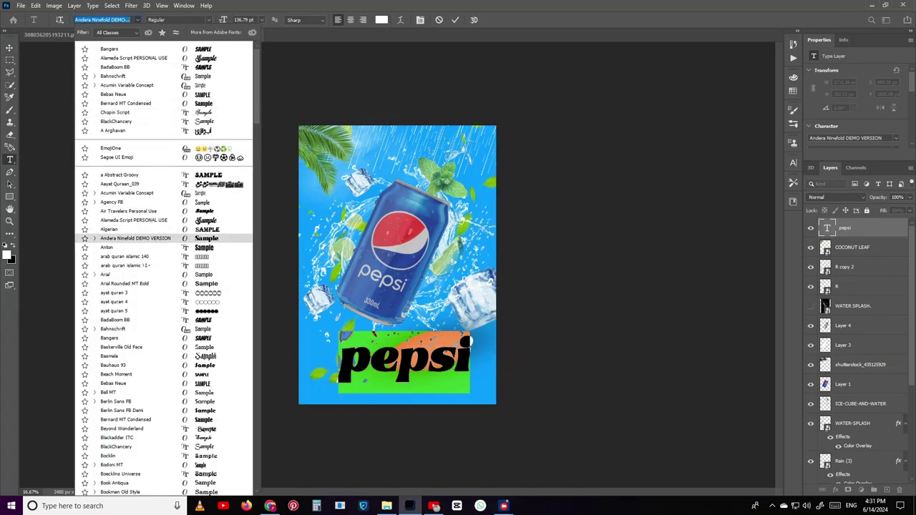
click(135, 237)
key(v)
Give the pepsi title Bevel & Emboss, Inner Glow and Drop Shadow layer styles.
double_click(873, 228)
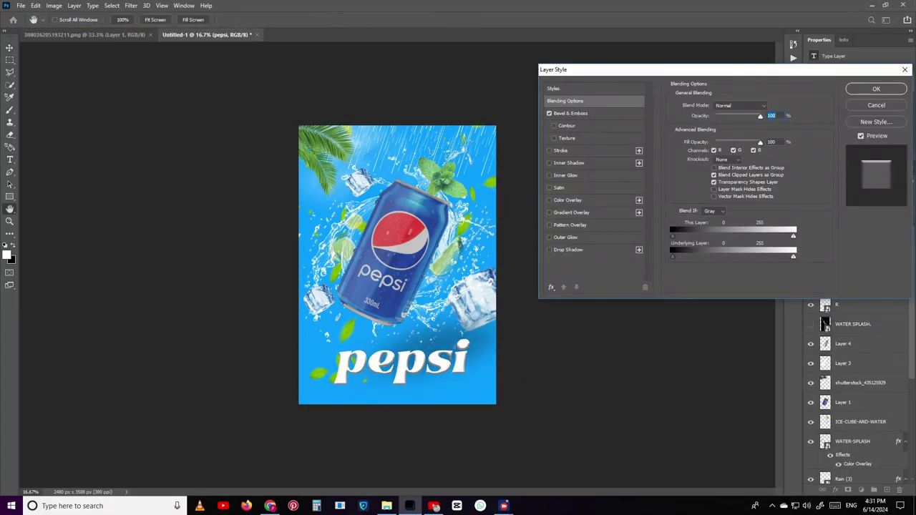
click(568, 249)
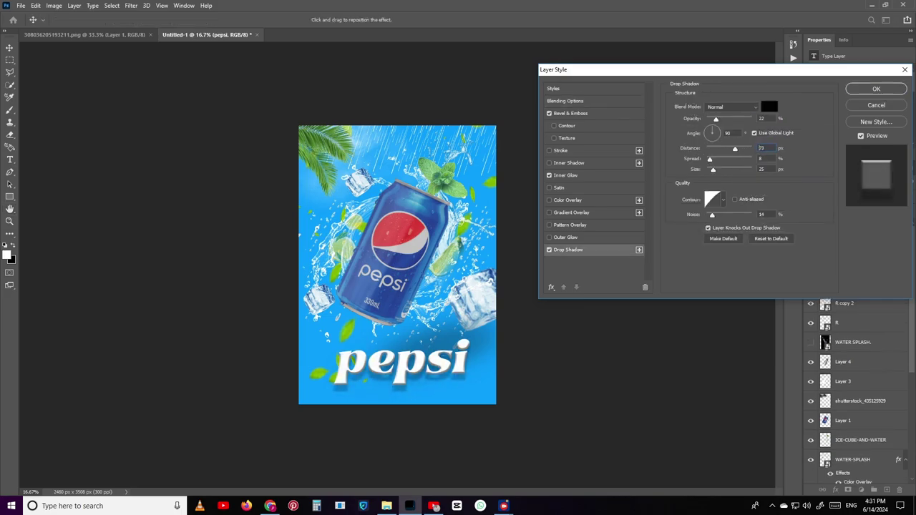
key(Return)
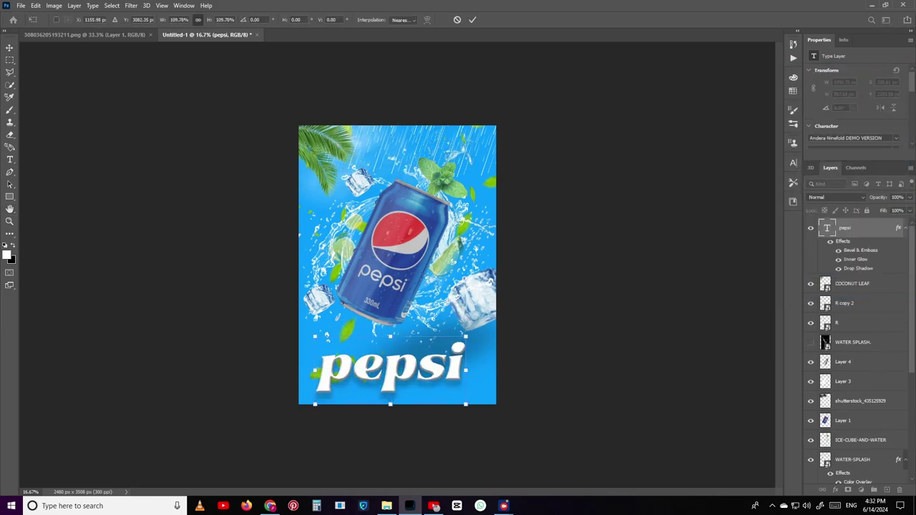
click(6, 255)
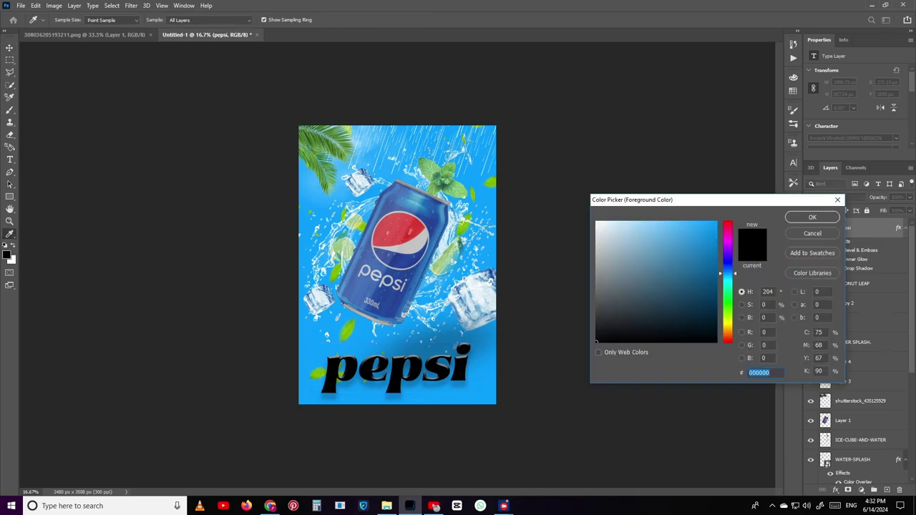
key(Return)
key(alt+BackSpace)
Colour the pepsi title red and move it to the top of the poster.
double_click(827, 227)
click(381, 19)
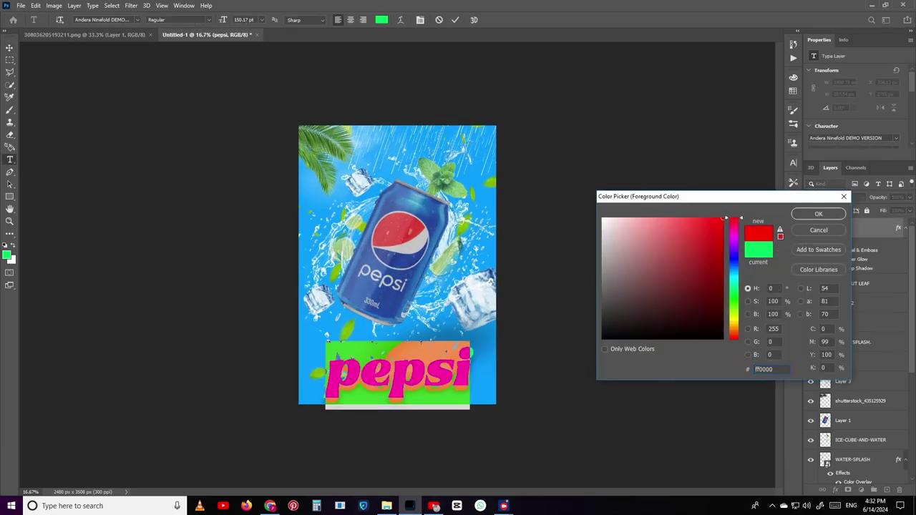
click(818, 213)
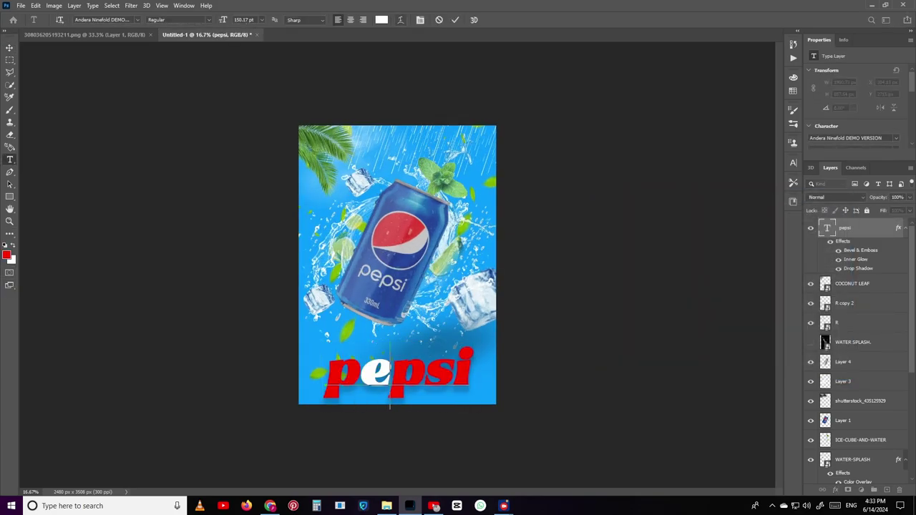
text(x)
key(BackSpace)
key(ctrl+a)
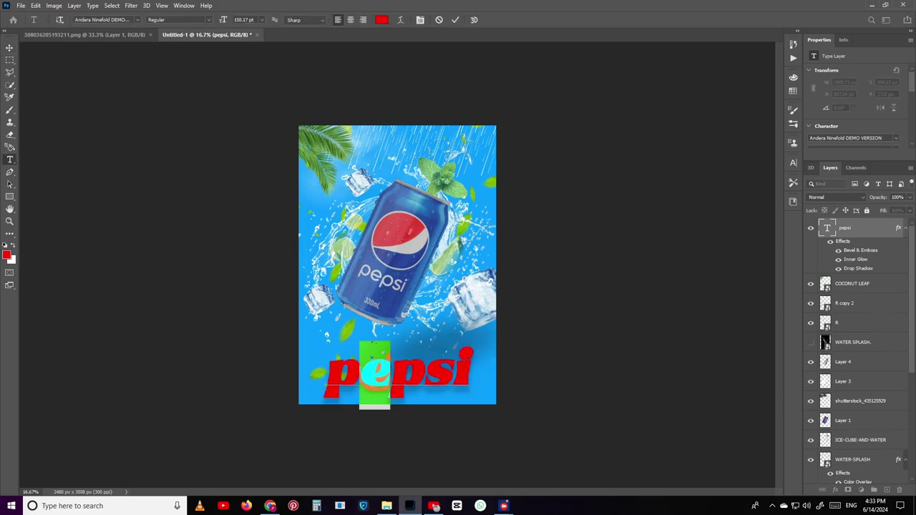
click(382, 20)
key(Return)
click(9, 47)
click(381, 19)
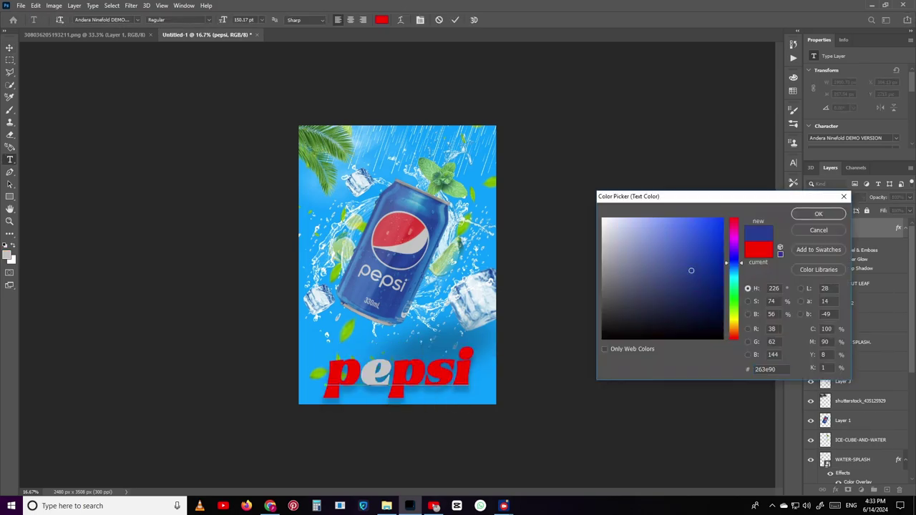
key(Return)
mouse_move(454, 364)
mouse_down()
mouse_move(448, 134)
mouse_move(439, 129)
mouse_up()
key(Return)
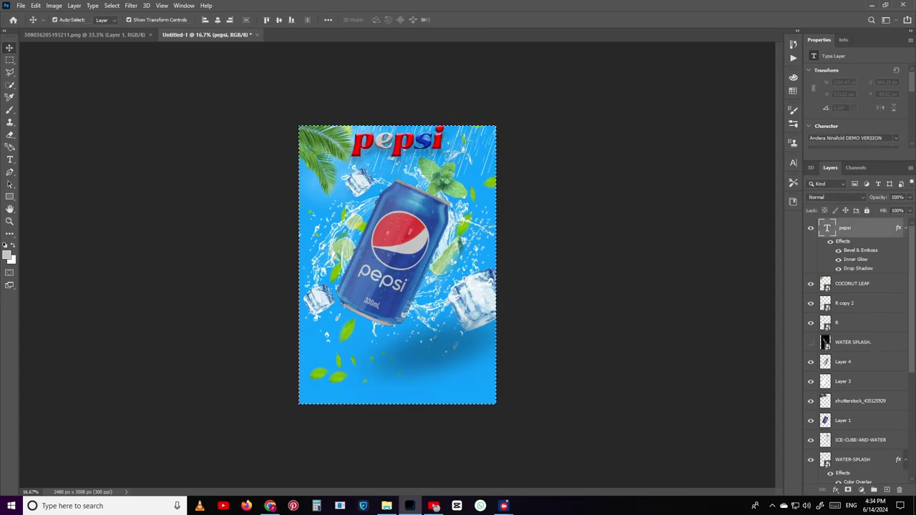
Draw a rectangle below the title and stretch it across the poster bottom.
key(ctrl+z)
key(ctrl+z)
key(ctrl+z)
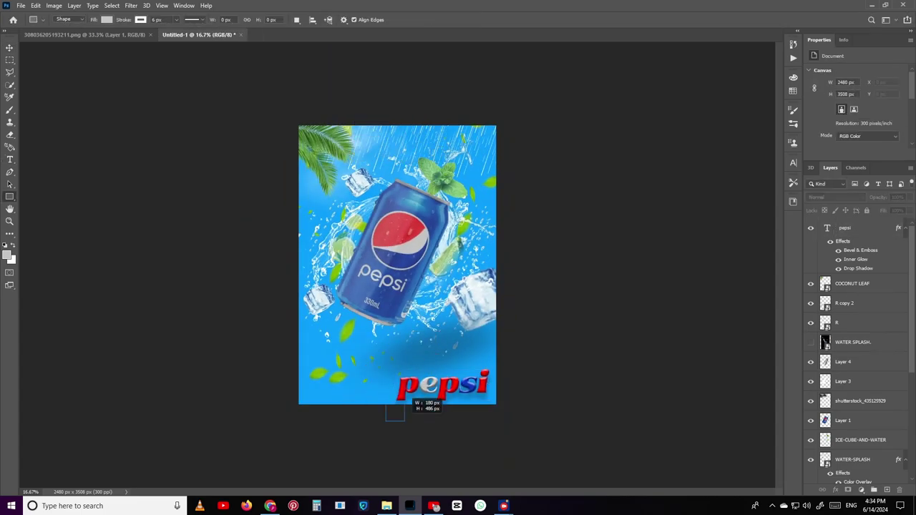
drag(400, 419, 522, 430)
key(v)
key(ctrl+bracketleft)
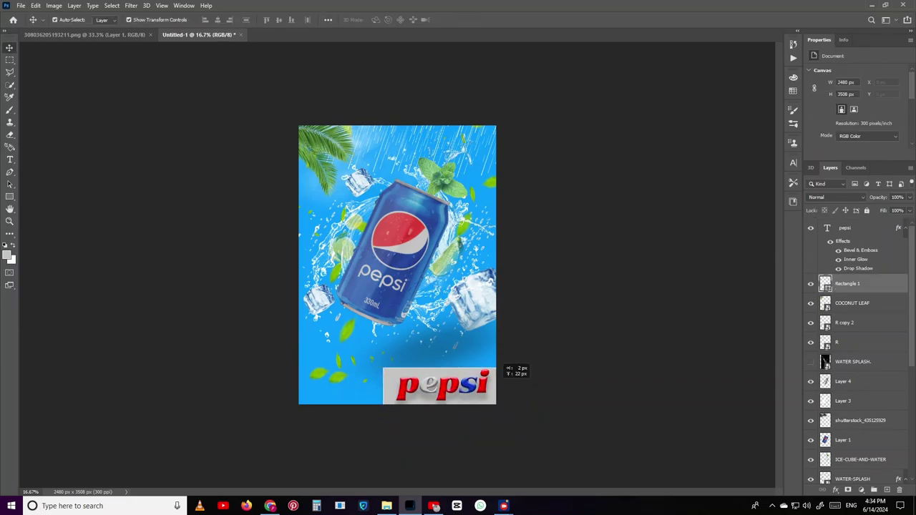
key(ctrl+plus)
click(457, 445)
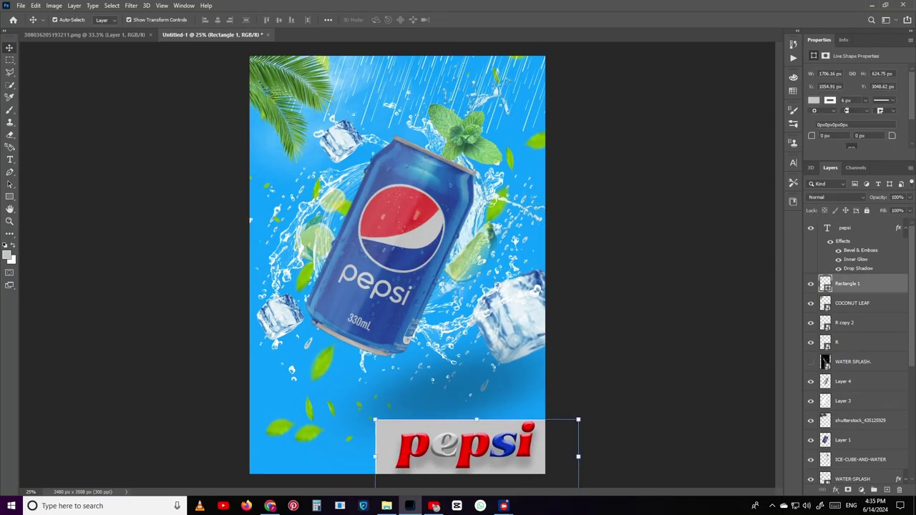
key(Delete)
drag(465, 447, 325, 447)
drag(439, 455, 584, 455)
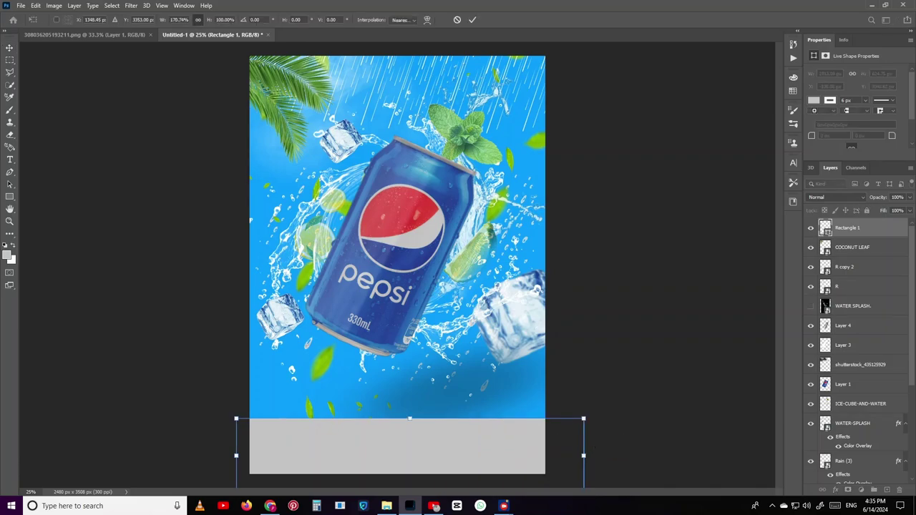
Fill the bottom rectangle with dark navy in the Color Picker.
click(814, 100)
click(818, 213)
click(814, 100)
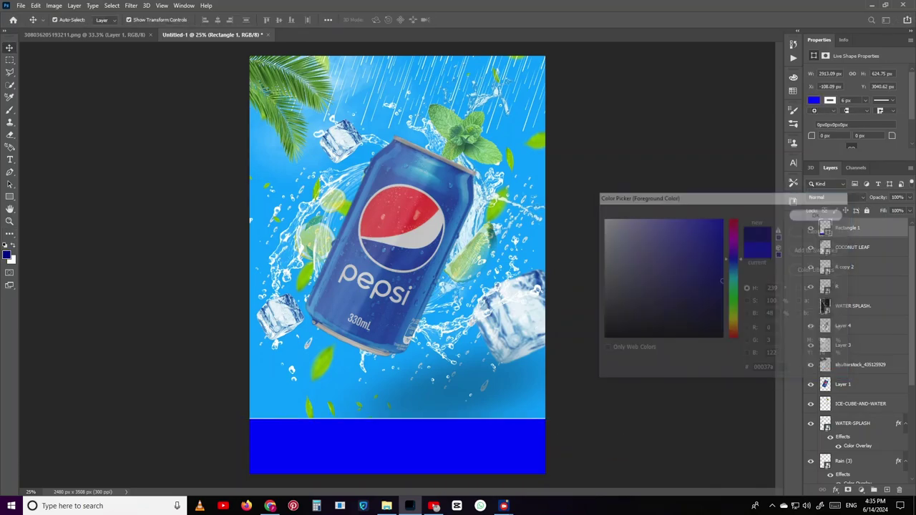
click(715, 315)
key(Return)
key(ctrl+minus)
click(141, 19)
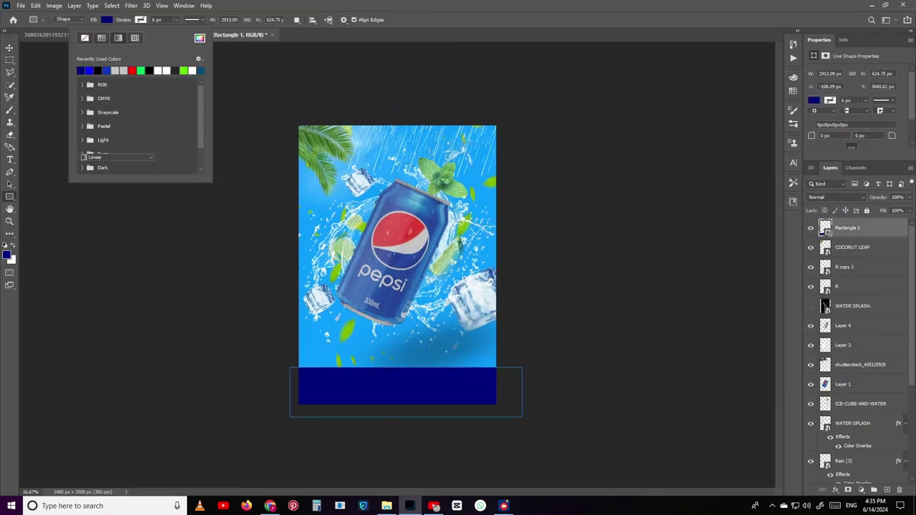
click(401, 429)
key(Escape)
key(v)
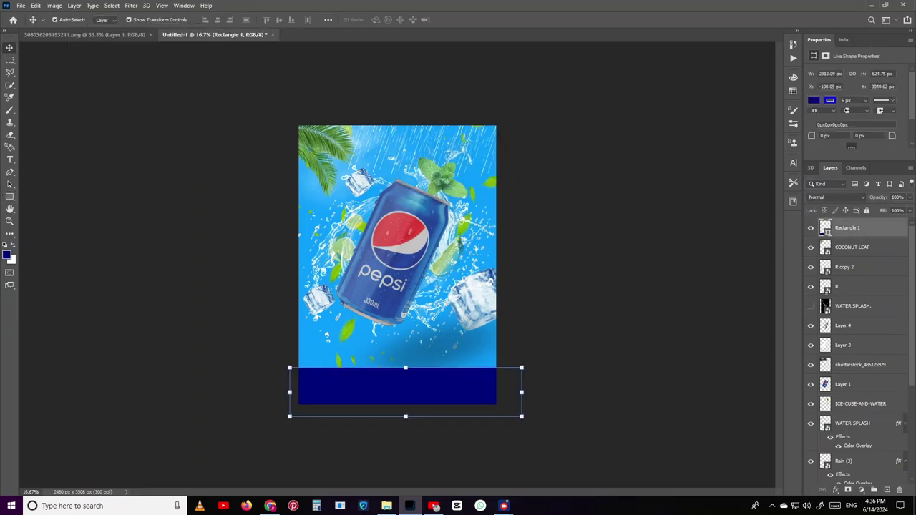
Soften the band's top edge with a soft Eraser at 20% flow.
key(e)
right_click(472, 337)
key(shift+2)
key(ctrl+z)
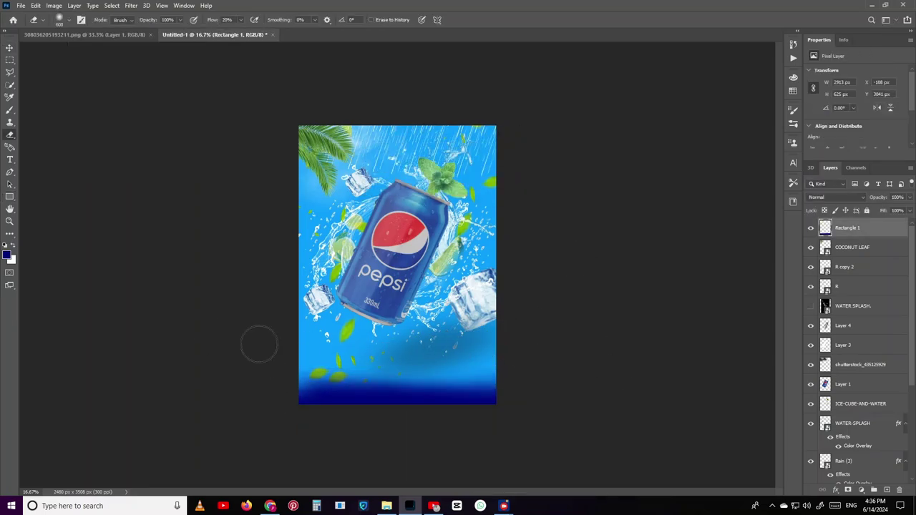
key(ctrl+shift+z)
key(ctrl+z)
key(ctrl+shift+z)
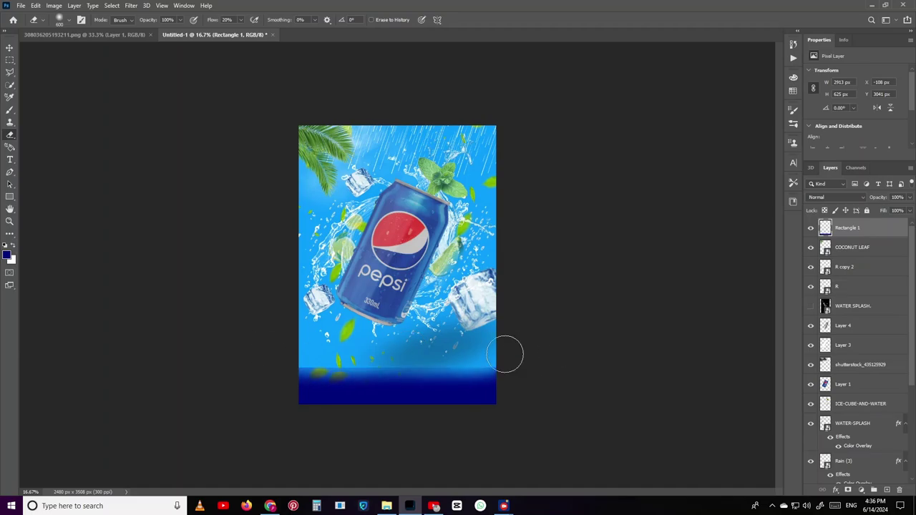
key(ctrl+z)
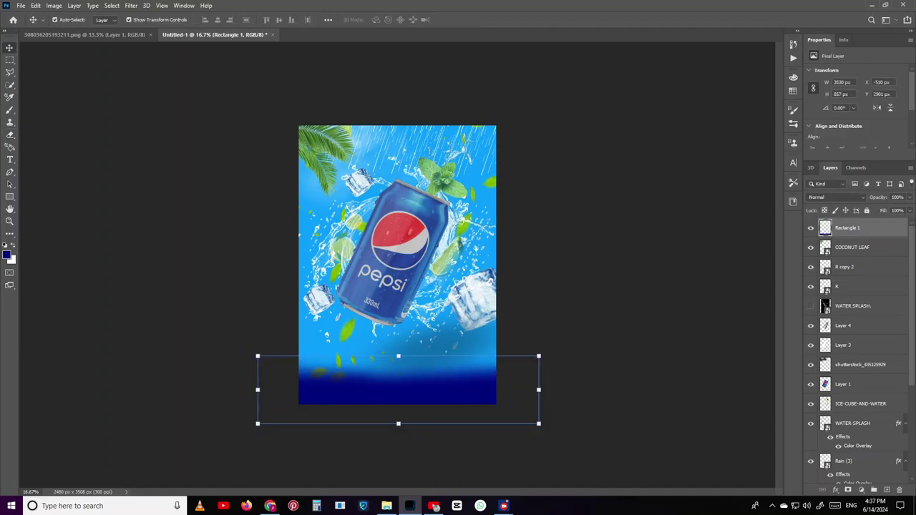
Type a large 'pepsi' across the navy band and give it a Drop Shadow.
key(t)
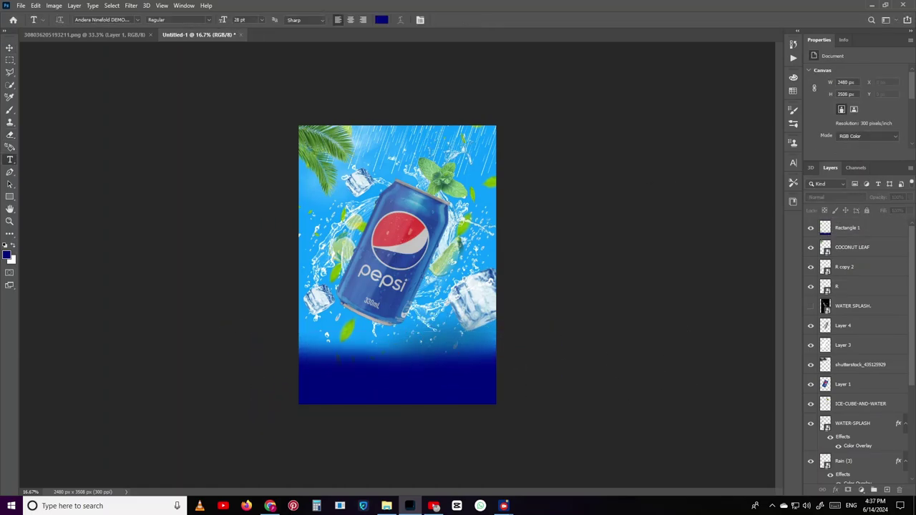
click(349, 387)
mouse_move(429, 386)
mouse_down()
mouse_move(483, 415)
mouse_move(491, 403)
mouse_up()
key(Return)
double_click(880, 228)
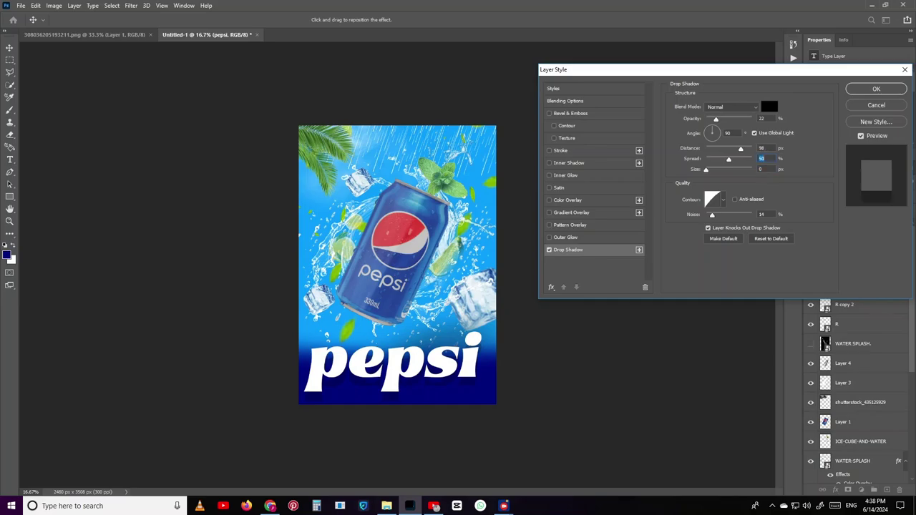
key(Return)
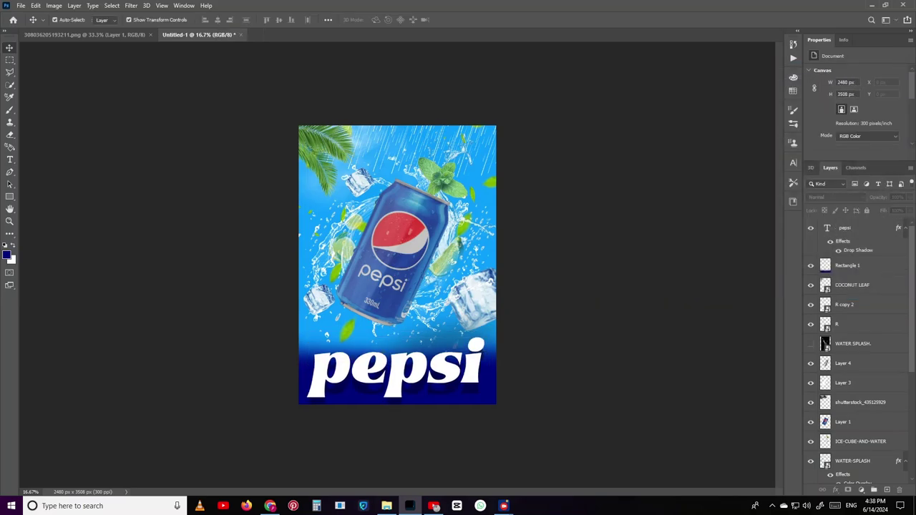
Duplicate the pepsi layer, then add placeholder Lorem Ipsum text on the can image.
key(ctrl+j)
double_click(826, 227)
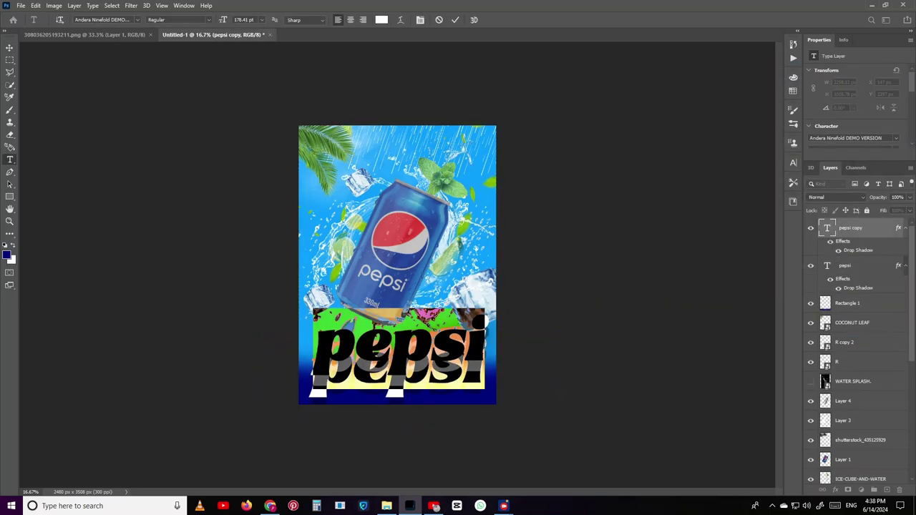
key(ctrl+h)
key(Delete)
click(363, 312)
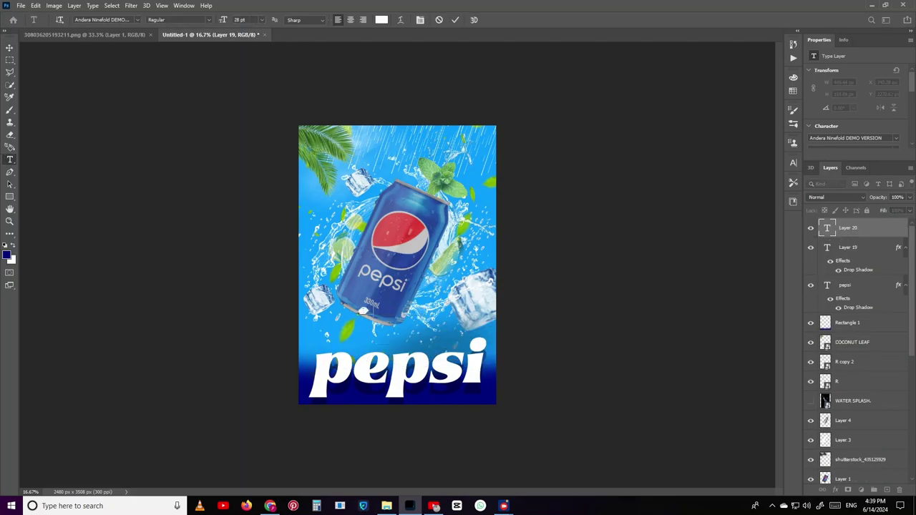
click(84, 34)
click(357, 257)
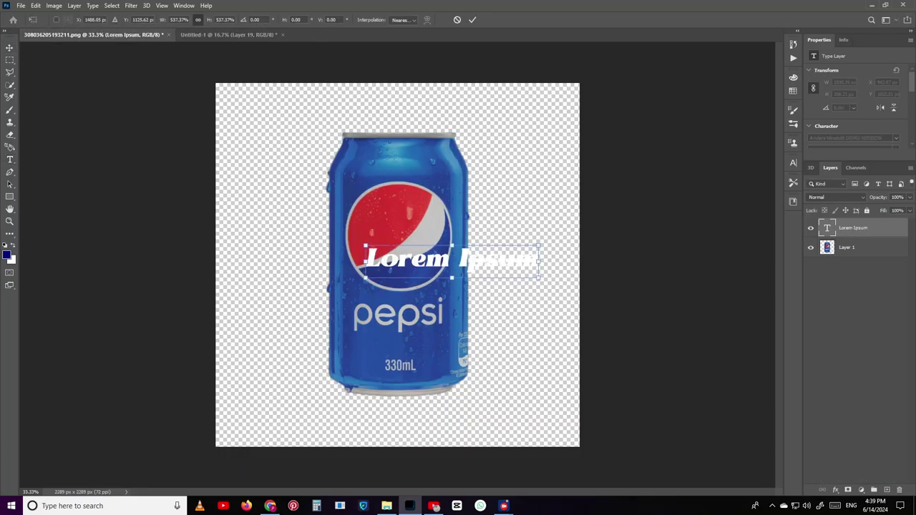
Set the '330 ML' text in a condensed font and drag it onto the poster.
click(137, 19)
click(107, 211)
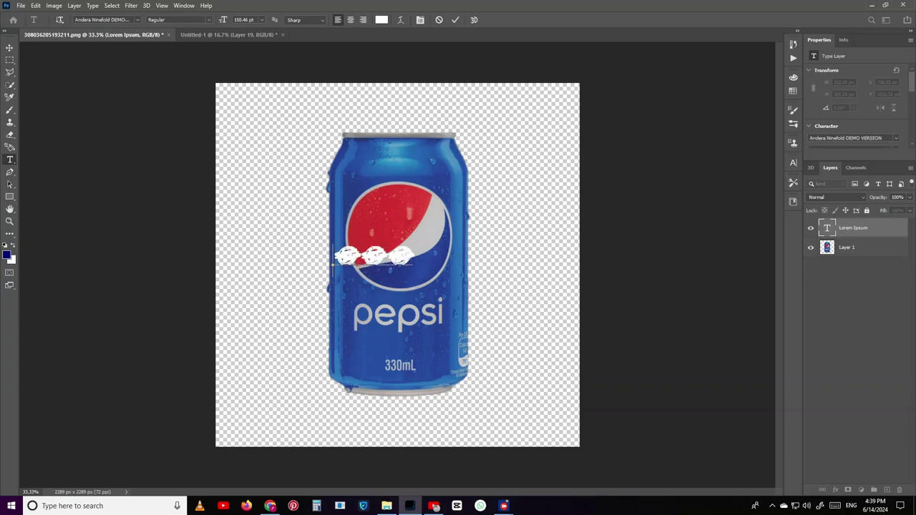
key(Down)
key(Down)
key(Down)
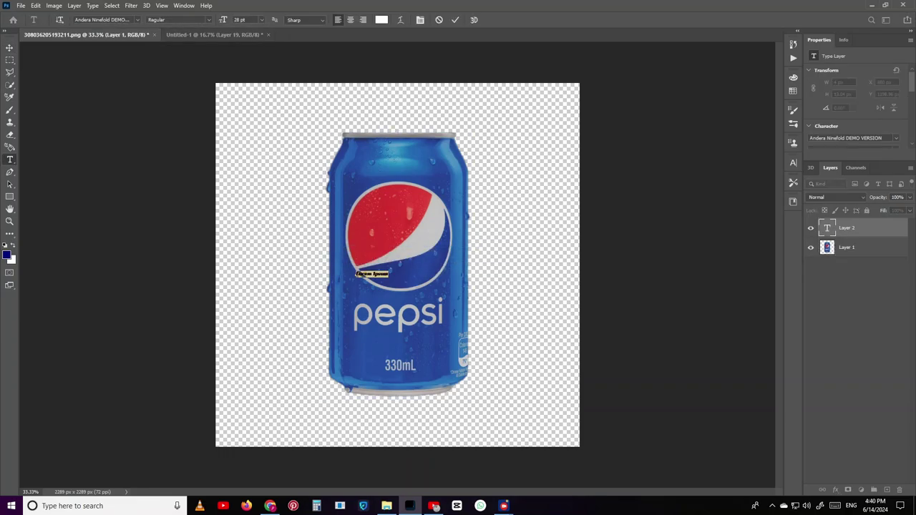
key(ctrl+z)
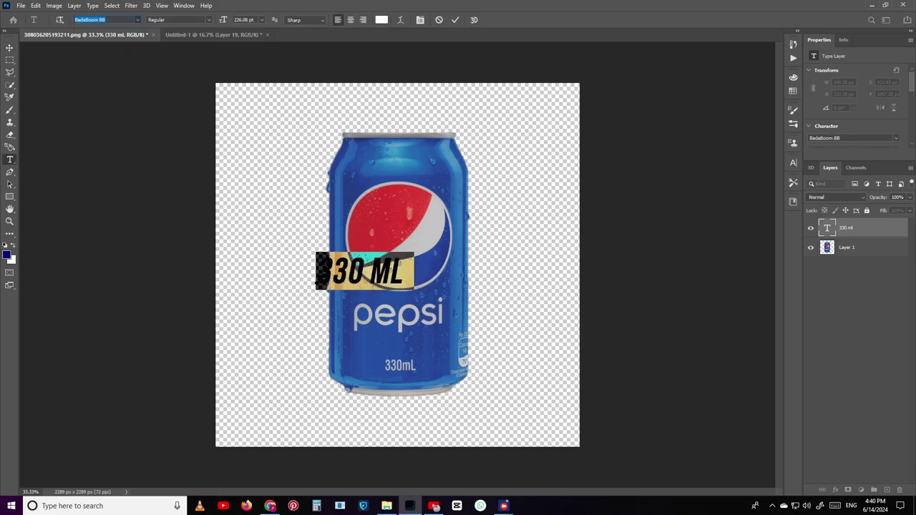
drag(365, 271, 462, 320)
Commit the '330 ML' placement on the poster and delete it from the can image.
key(Return)
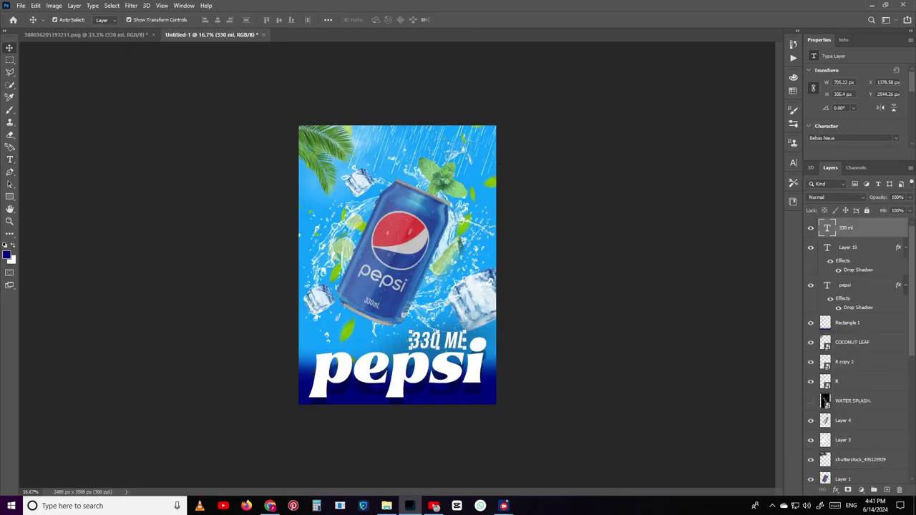
click(644, 286)
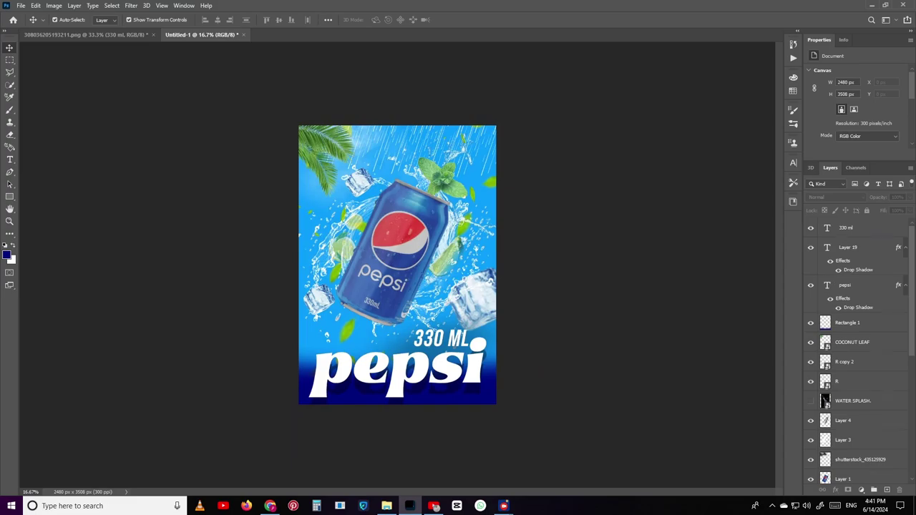
key(ctrl+Tab)
key(Delete)
key(ctrl+Tab)
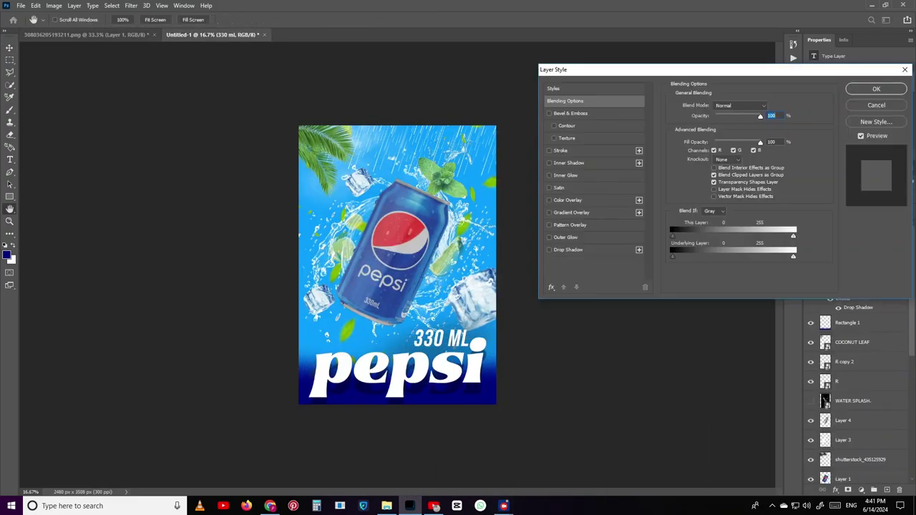
Apply a Color Overlay layer style to the '330 ML' text.
click(567, 199)
click(769, 107)
click(724, 219)
click(820, 213)
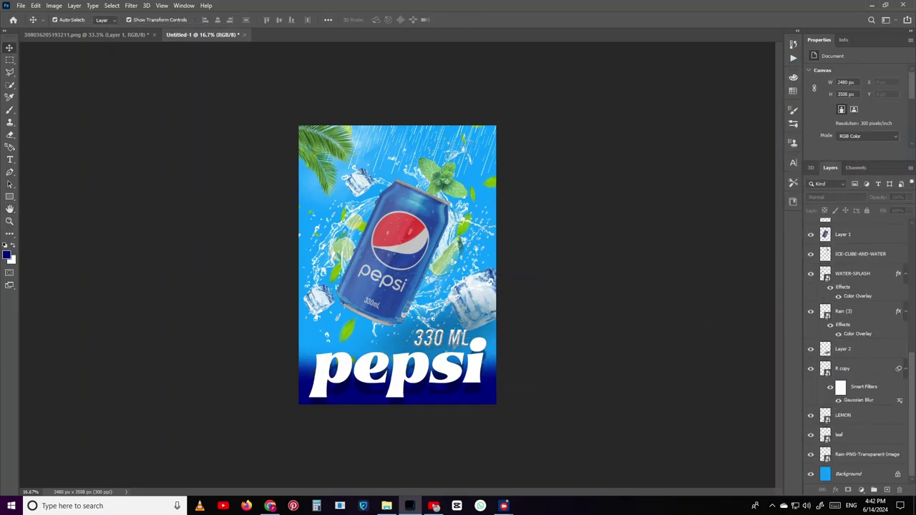
Save the poster as pepsi.tif.
key(ctrl+plus)
key(ctrl+s)
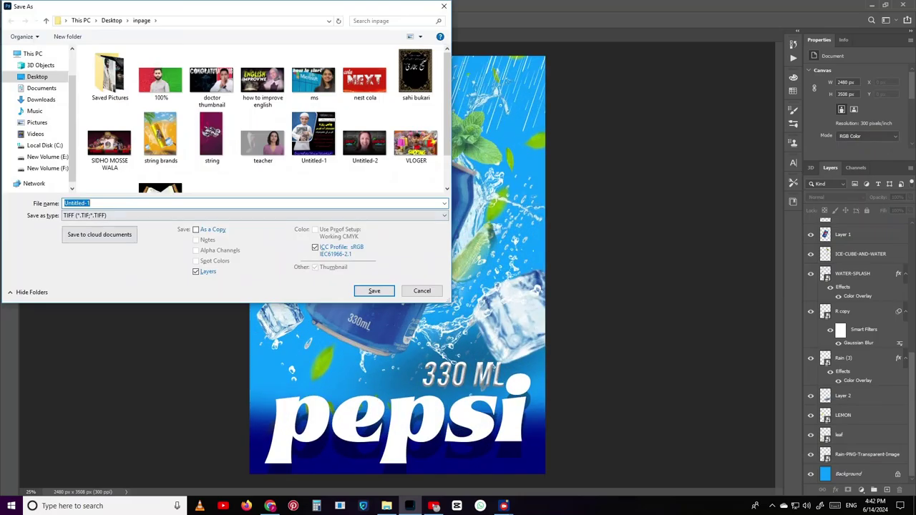
key(Return)
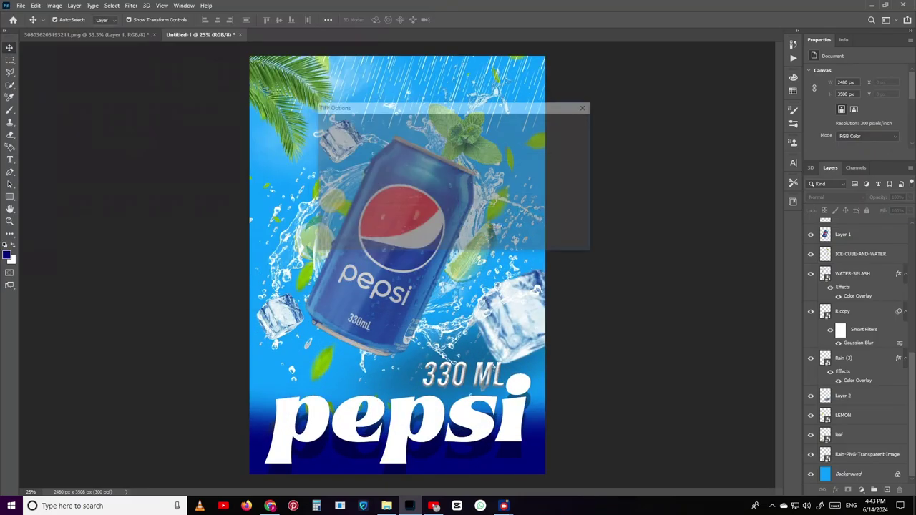
Save a web copy of the poster as pepsi.gif via Save for Web.
key(ctrl+alt+shift+s)
click(543, 395)
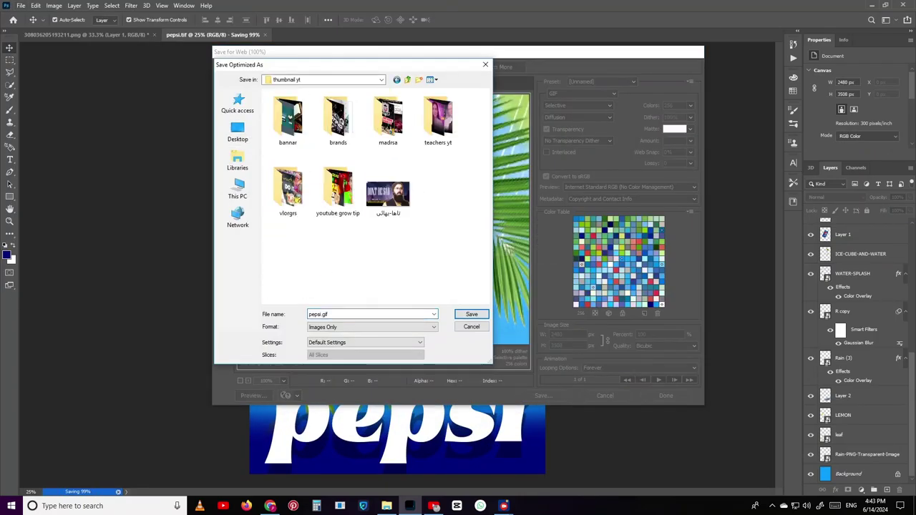
key(Return)
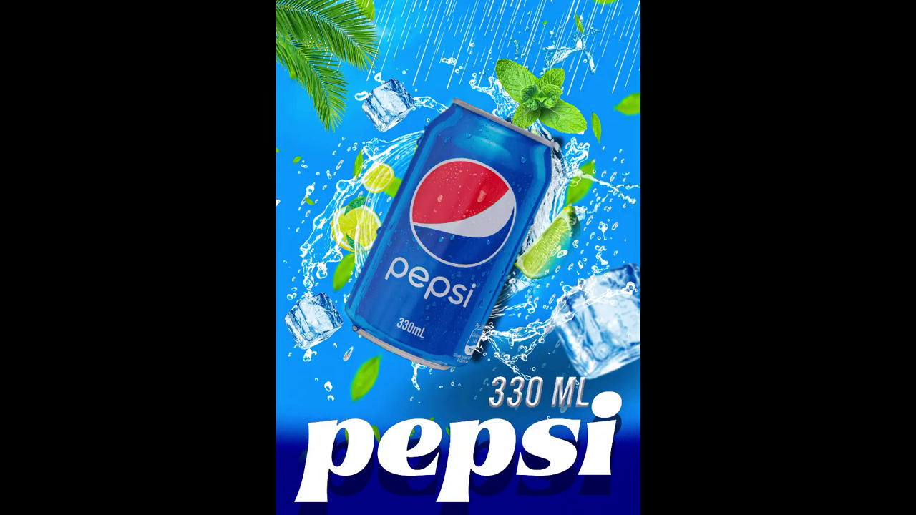